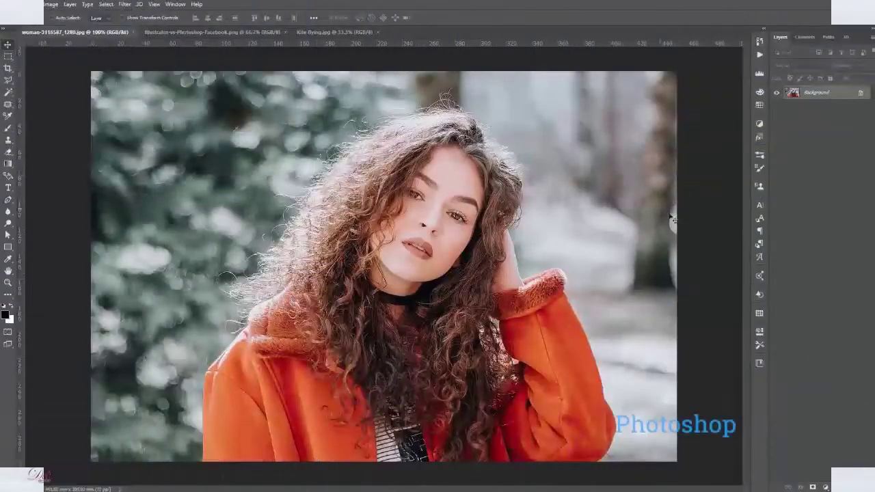
# Step: Zoom and pan around the portrait to inspect the hair pixels
pyautogui.scroll(8, 446, 236)
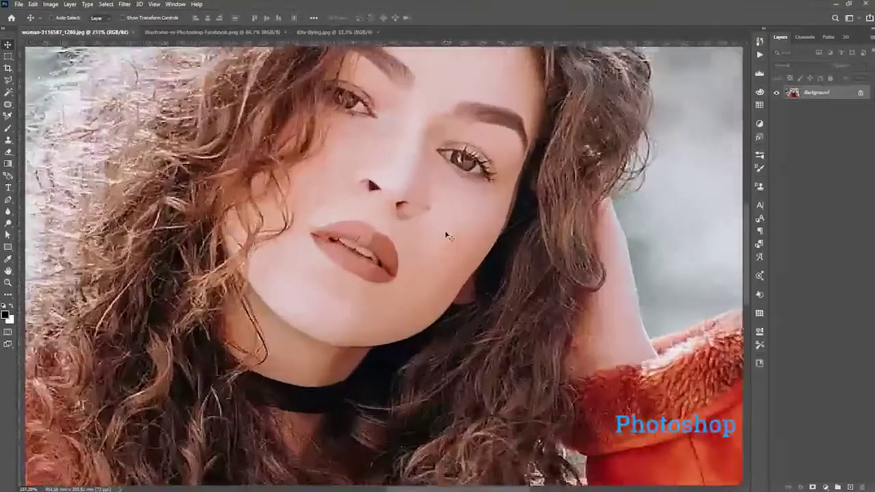
pyautogui.scroll(4, 446, 236)
pyautogui.scroll(3, 506, 259)
pyautogui.scroll(3, 534, 270)
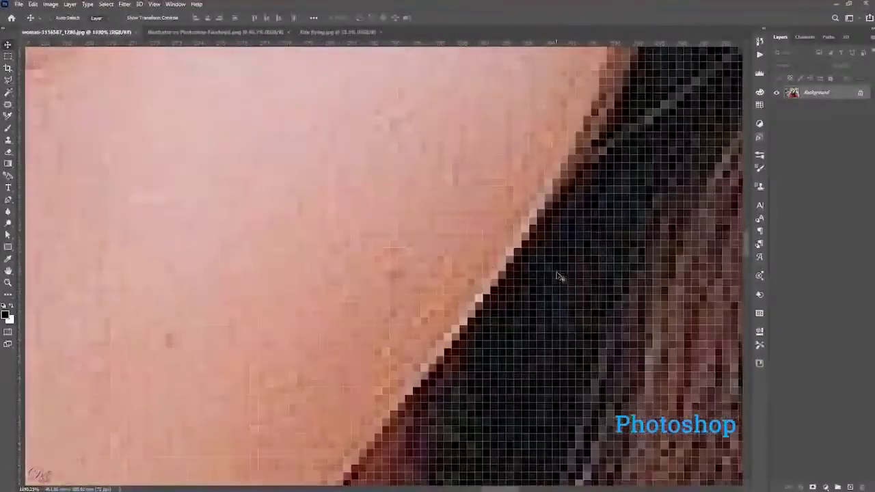
pyautogui.scroll(2, 484, 263)
pyautogui.scroll(2, 484, 264)
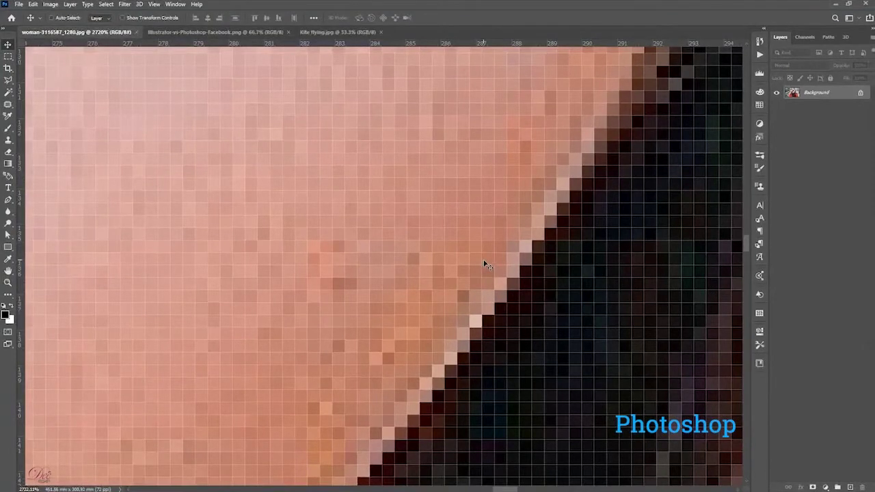
pyautogui.scroll(1, 484, 263)
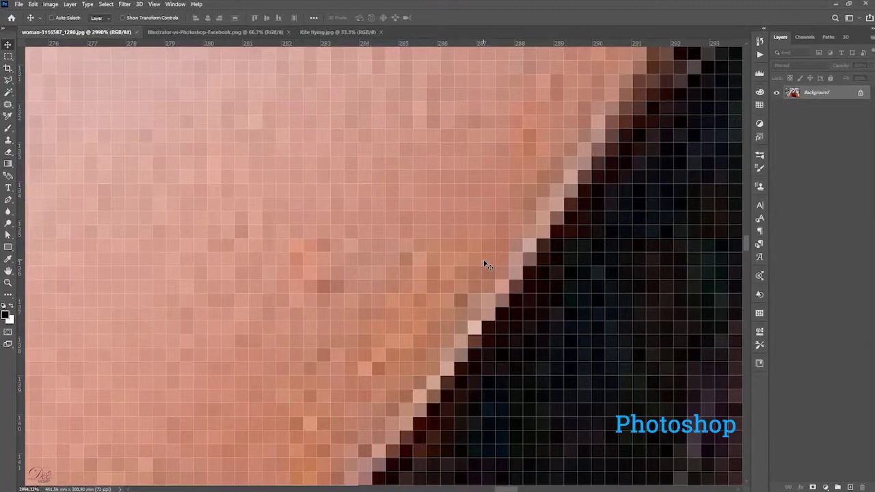
pyautogui.scroll(-1, 484, 264)
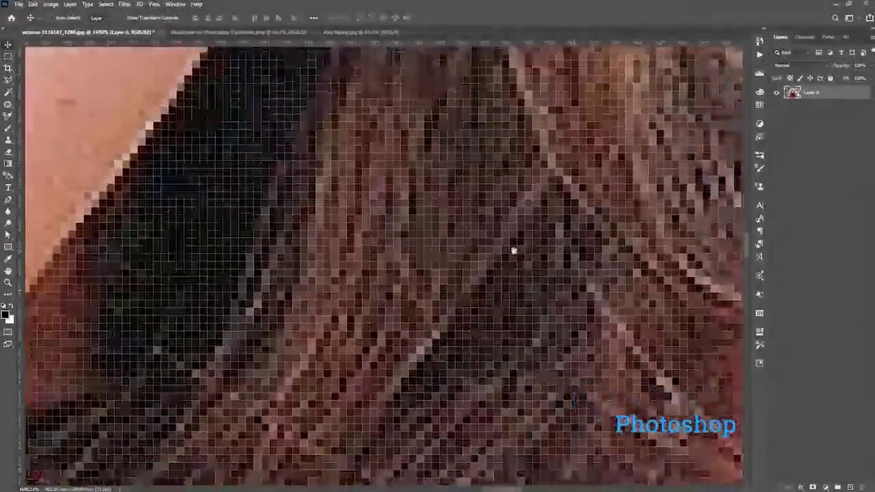
pyautogui.scroll(2, 371, 348)
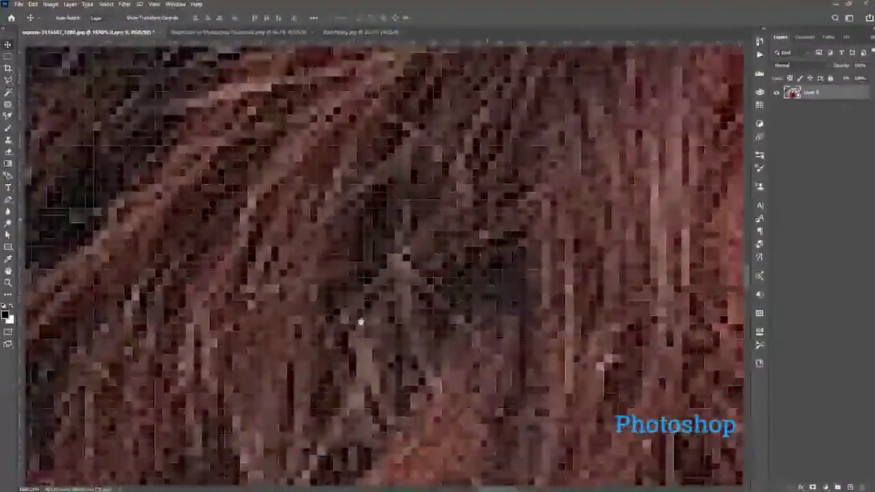
pyautogui.moveTo(360, 322)
pyautogui.mouseDown()
pyautogui.moveTo(530, 211)
pyautogui.moveTo(410, 354)
pyautogui.moveTo(663, 221)
pyautogui.moveTo(398, 291)
pyautogui.moveTo(500, 250)
pyautogui.mouseUp()
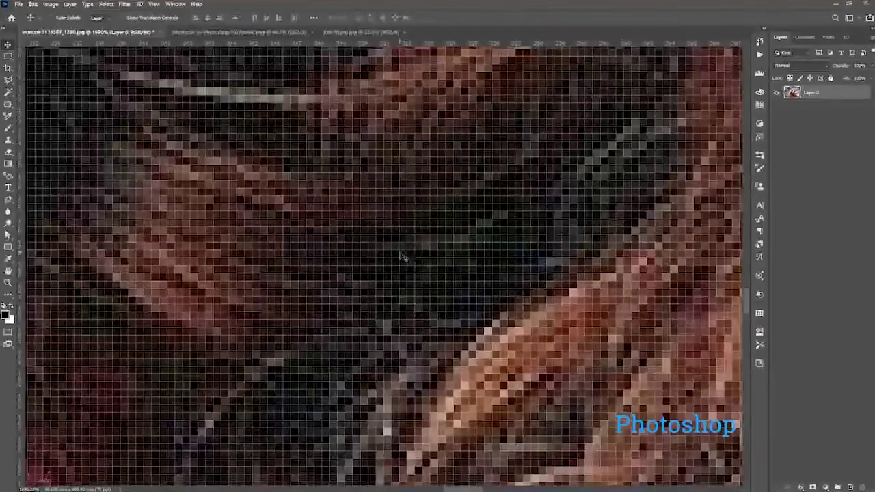
pyautogui.scroll(-2, 402, 257)
pyautogui.scroll(-2, 402, 257)
pyautogui.scroll(-1, 402, 257)
pyautogui.scroll(-1, 402, 257)
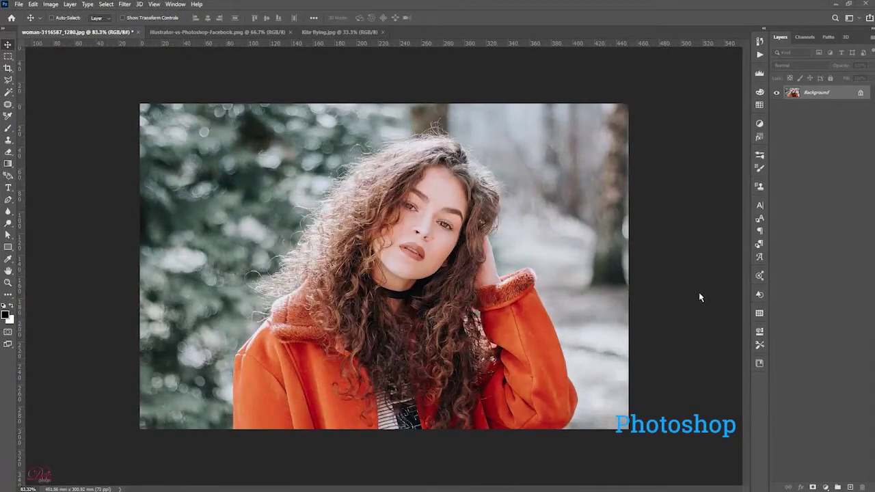
# Step: View the photo at actual pixel size, then bring up the Kite flying.jpg document
pyautogui.hotkey('ctrl', '+')
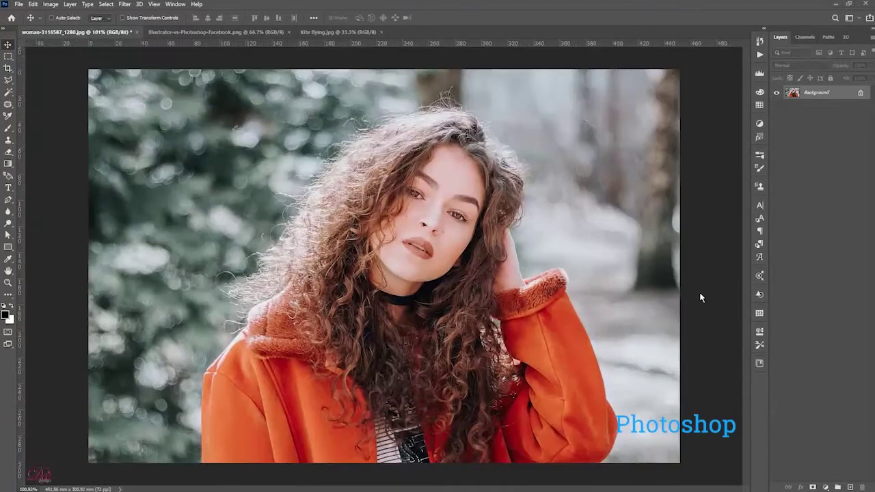
pyautogui.scroll(1, 708, 292)
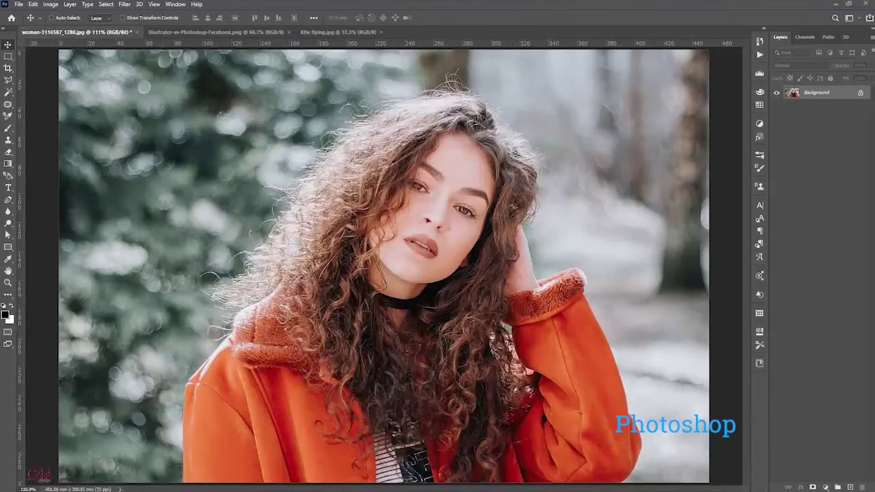
pyautogui.click(340, 32)
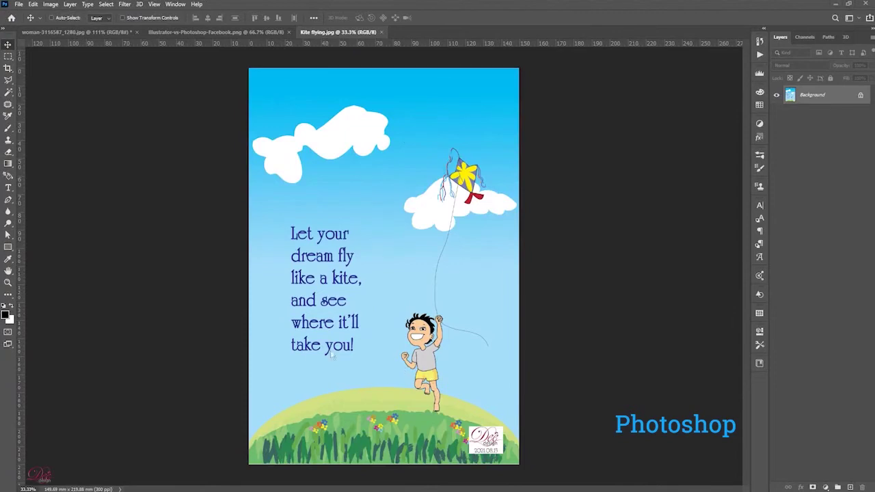
pyautogui.scroll(2, 315, 356)
pyautogui.scroll(3, 322, 362)
pyautogui.scroll(2, 364, 397)
pyautogui.scroll(2, 363, 397)
pyautogui.scroll(2, 364, 397)
pyautogui.scroll(2, 364, 396)
pyautogui.scroll(2, 364, 395)
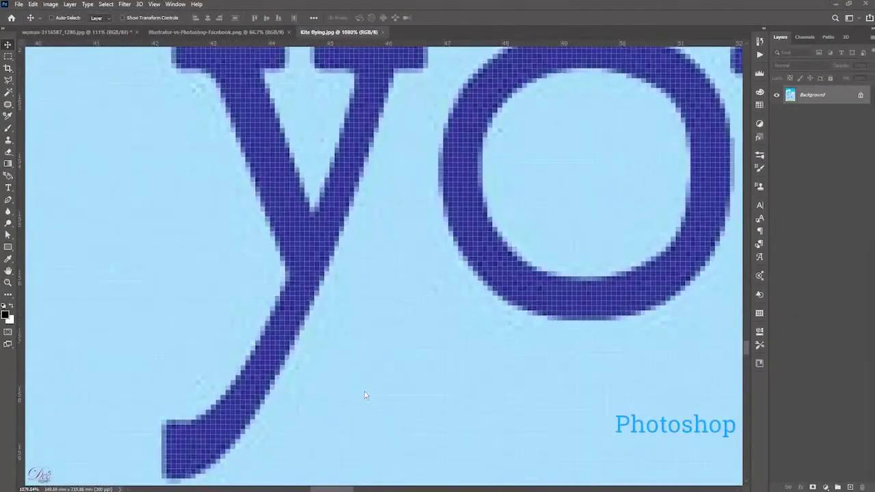
pyautogui.scroll(1, 365, 395)
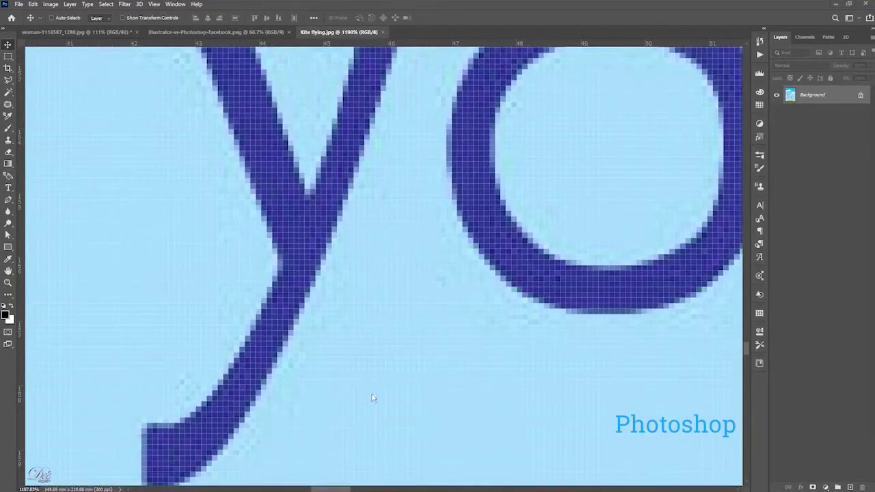
pyautogui.scroll(-3, 455, 369)
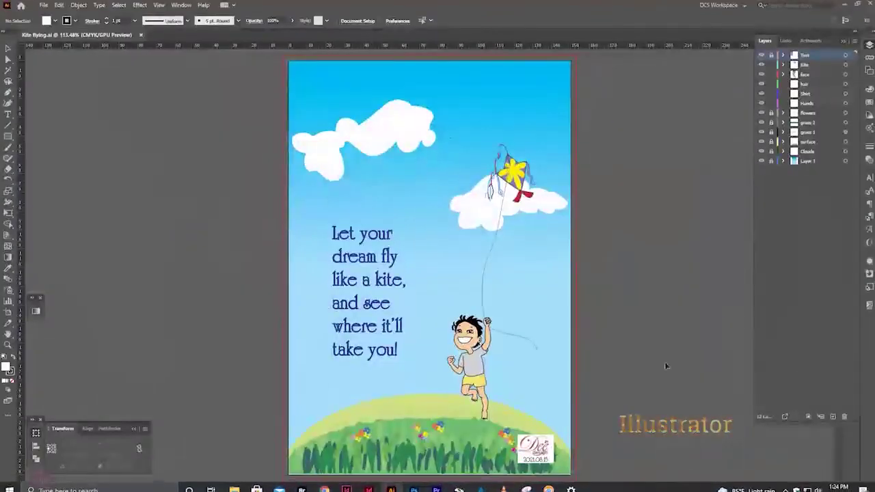
pyautogui.press('z')
pyautogui.moveTo(339, 417)
pyautogui.mouseDown()
pyautogui.moveTo(494, 453)
pyautogui.moveTo(314, 132)
pyautogui.mouseUp()
pyautogui.moveTo(405, 106)
pyautogui.mouseDown()
pyautogui.moveTo(536, 218)
pyautogui.moveTo(710, 405)
pyautogui.moveTo(432, 199)
pyautogui.mouseUp()
pyautogui.moveTo(650, 351); pyautogui.dragTo(417, 251)
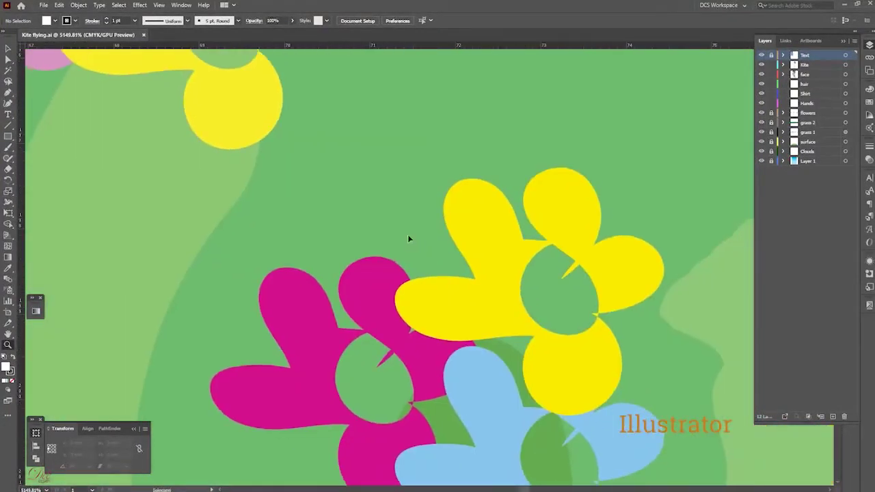
pyautogui.keyDown('alt'); pyautogui.click(408, 234); pyautogui.keyUp('alt')
pyautogui.moveTo(500, 107); pyautogui.dragTo(463, 355)
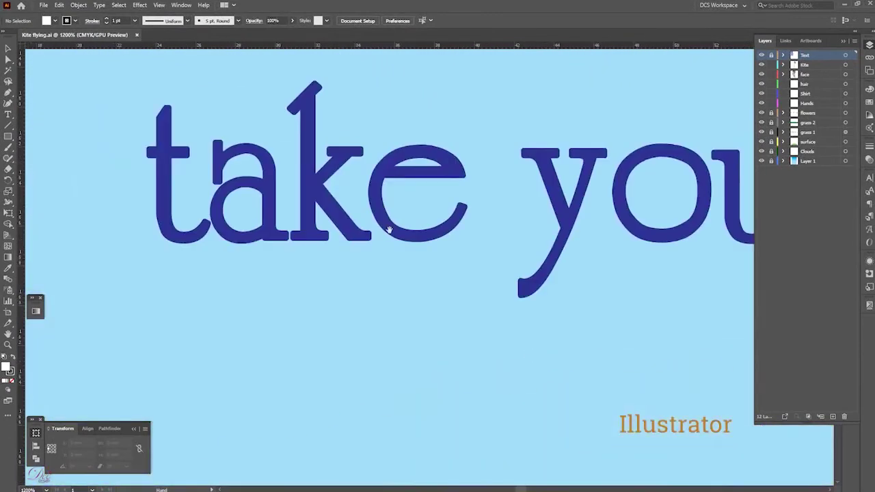
pyautogui.moveTo(389, 230); pyautogui.dragTo(406, 277)
pyautogui.keyDown('alt'); pyautogui.scroll(2, 399, 260); pyautogui.keyUp('alt')
pyautogui.keyDown('alt'); pyautogui.scroll(2, 401, 269); pyautogui.keyUp('alt')
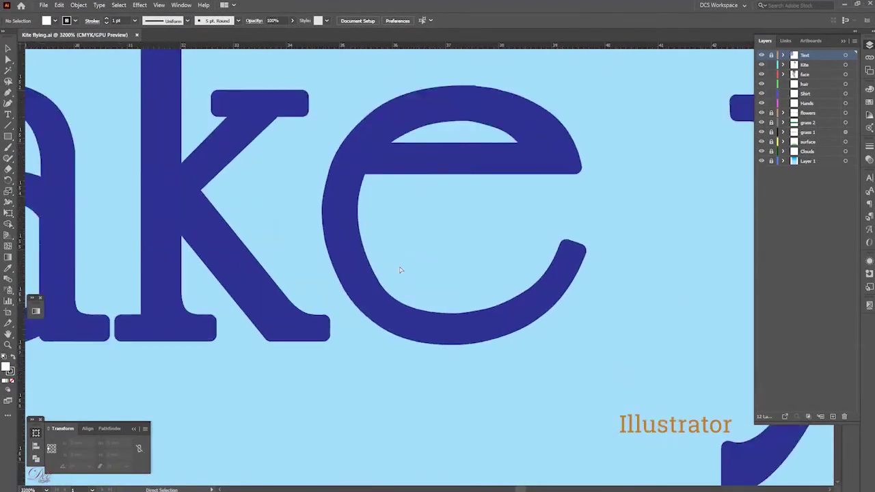
pyautogui.keyDown('alt'); pyautogui.scroll(1, 400, 270); pyautogui.keyUp('alt')
pyautogui.keyDown('alt'); pyautogui.scroll(1, 401, 269); pyautogui.keyUp('alt')
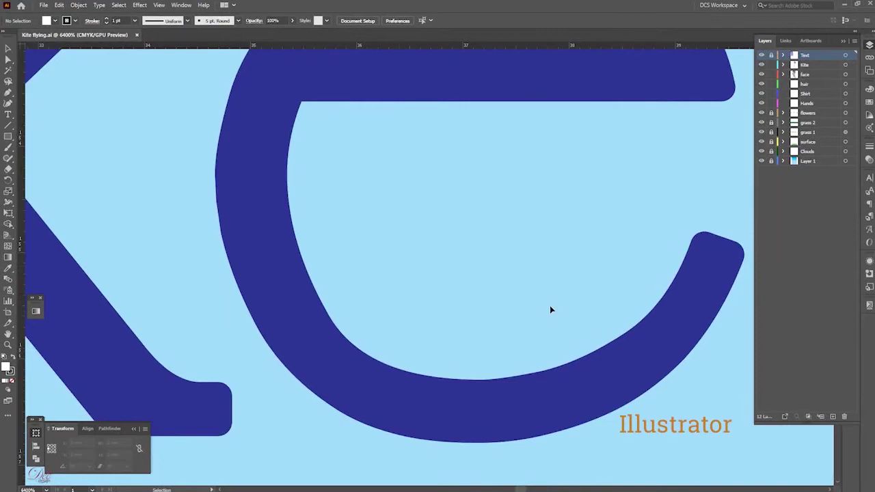
pyautogui.keyDown('alt'); pyautogui.scroll(1, 500, 293); pyautogui.keyUp('alt')
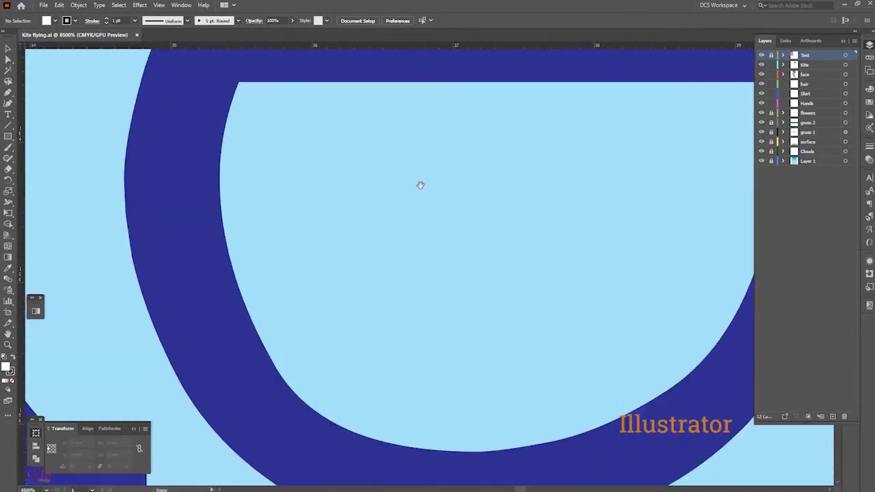
pyautogui.moveTo(426, 181); pyautogui.dragTo(192, 362)
pyautogui.moveTo(639, 389); pyautogui.dragTo(543, 160)
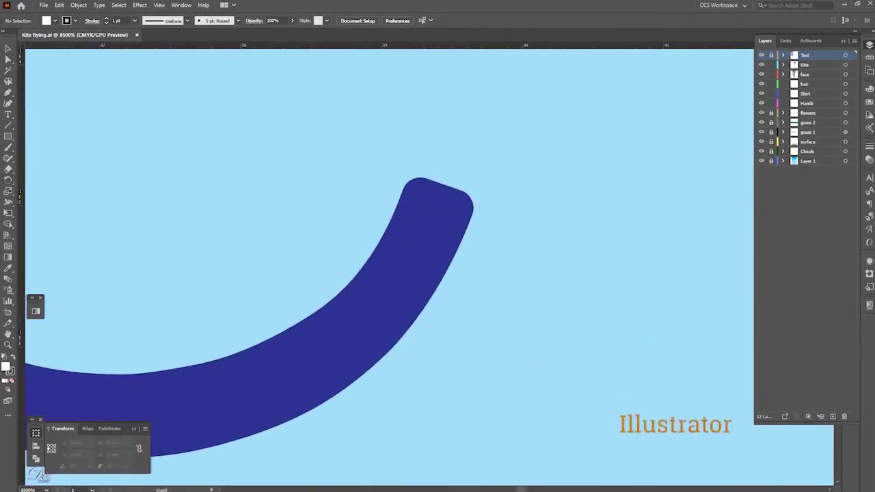
pyautogui.press('a')
pyautogui.moveTo(557, 426); pyautogui.dragTo(333, 179)
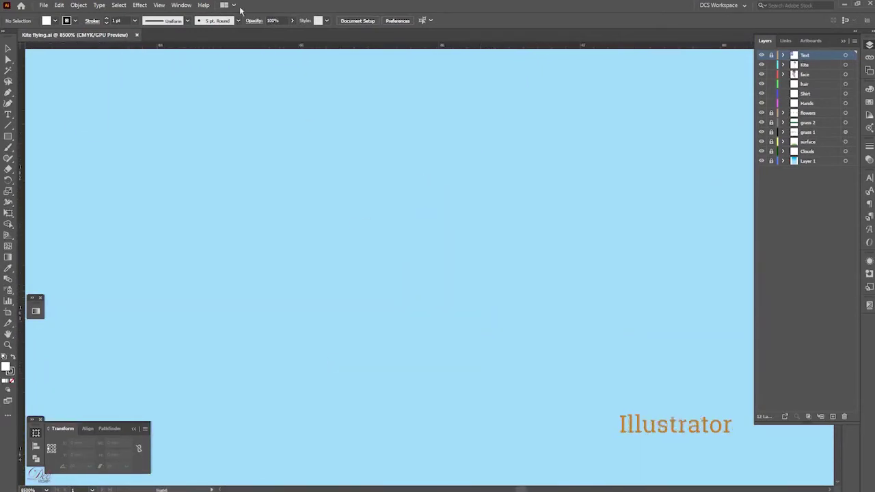
pyautogui.hotkey('ctrl', '0')
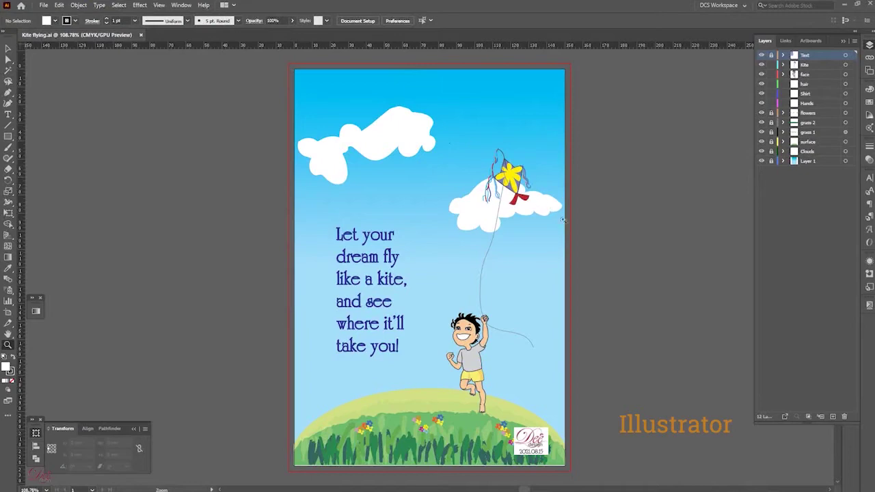
# Step: Zoom in on the kite's left corner, then back out to the whole kite and clouds
pyautogui.moveTo(512, 182)
pyautogui.mouseDown()
pyautogui.moveTo(693, 441)
pyautogui.moveTo(759, 472)
pyautogui.mouseUp()
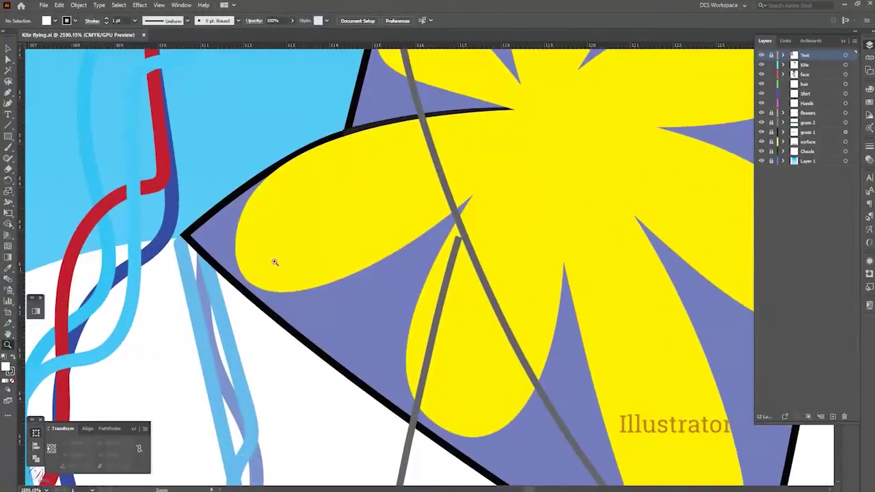
pyautogui.moveTo(197, 205); pyautogui.dragTo(424, 282)
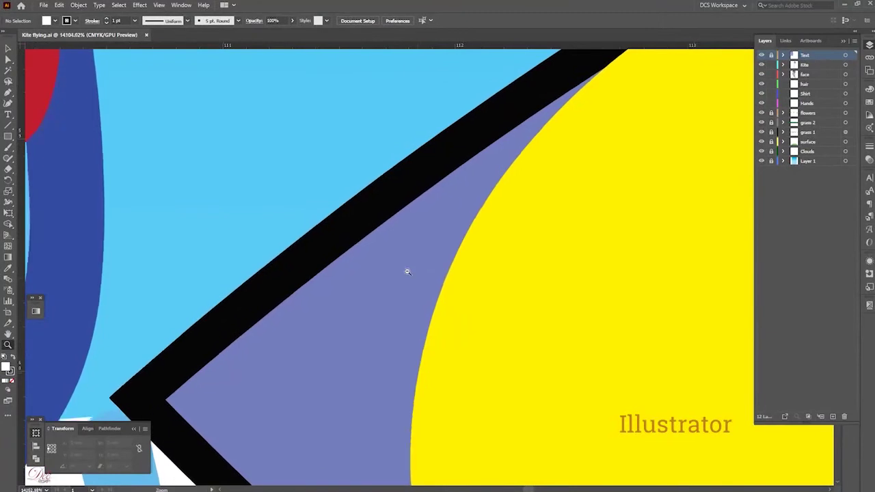
pyautogui.moveTo(387, 261); pyautogui.dragTo(106, 120)
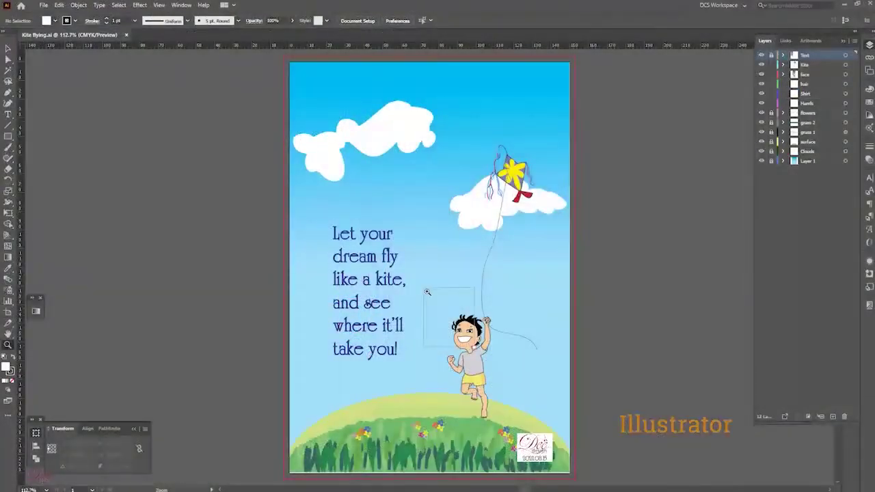
# Step: Zoom progressively in on the boy's face until his mouth fills the view
pyautogui.moveTo(472, 345); pyautogui.dragTo(431, 296)
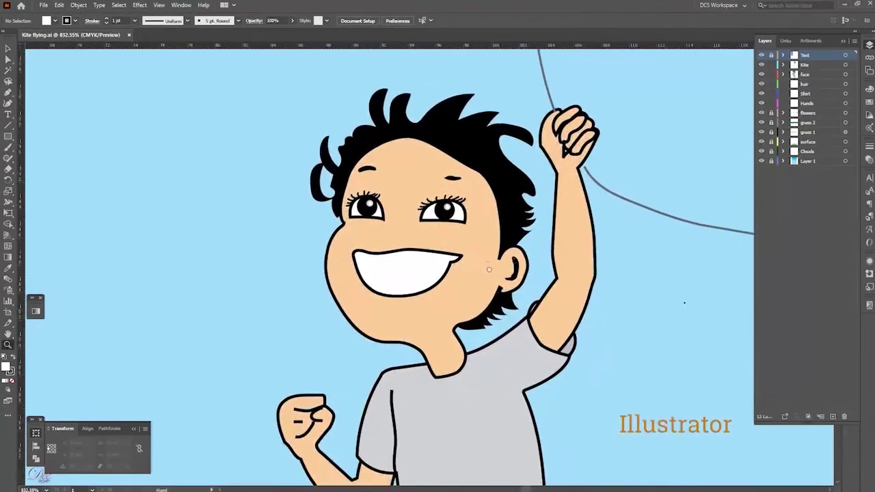
pyautogui.moveTo(368, 242); pyautogui.dragTo(489, 313)
pyautogui.moveTo(288, 259); pyautogui.dragTo(455, 322)
# Step: Switch to Outline view, select the mouth path and zoom out to the head
pyautogui.hotkey('ctrl', 'y')
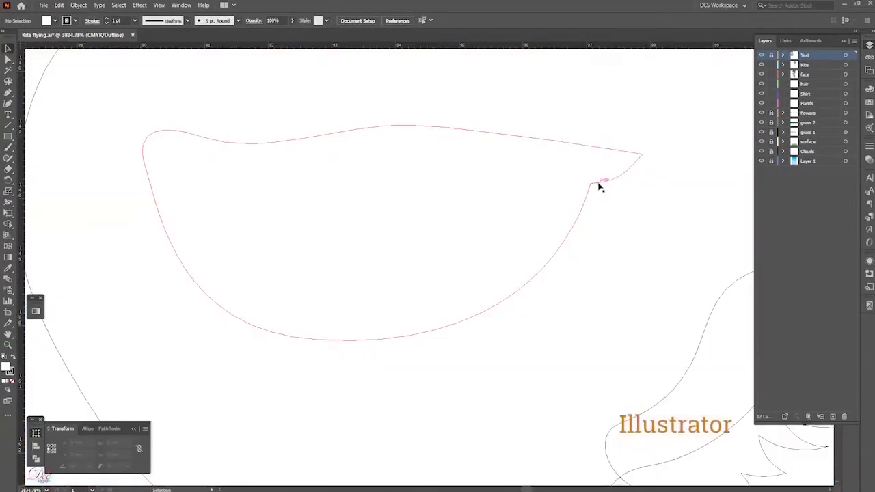
pyautogui.click(608, 182)
pyautogui.hotkey('ctrl', '-')
pyautogui.hotkey('ctrl', '-')
pyautogui.hotkey('ctrl', '-')
pyautogui.hotkey('ctrl', '-')
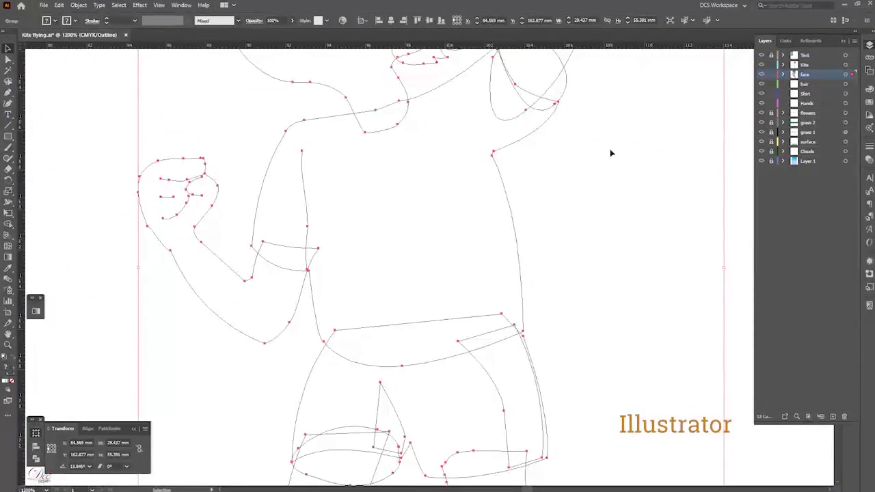
pyautogui.moveTo(613, 184); pyautogui.dragTo(648, 331)
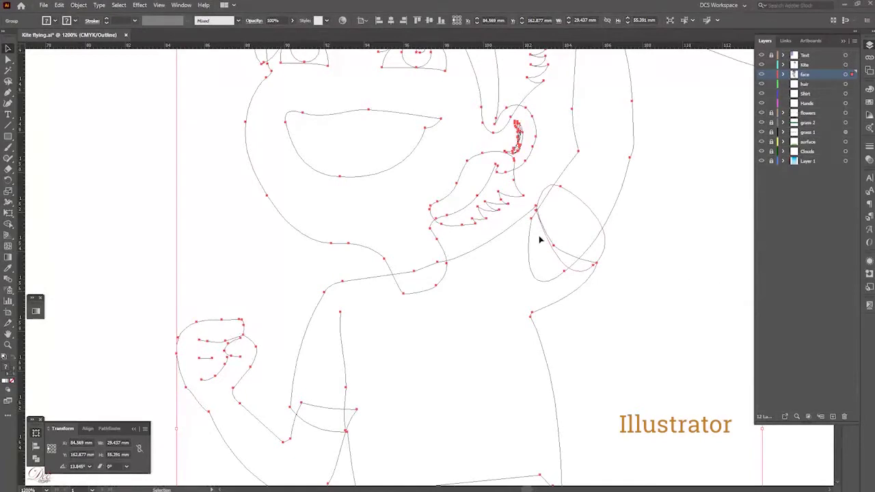
# Step: Scroll the view until the boy's whole face fills the window
pyautogui.keyDown('alt'); pyautogui.scroll(-1, 536, 221); pyautogui.keyUp('alt')
pyautogui.keyDown('alt'); pyautogui.scroll(1, 413, 201); pyautogui.keyUp('alt')
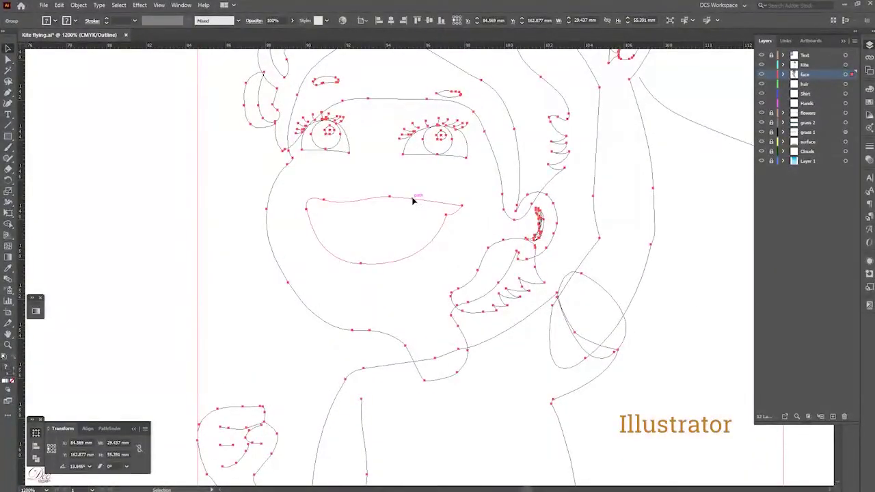
pyautogui.scroll(-5, 506, 247)
pyautogui.keyDown('alt'); pyautogui.scroll(1, 506, 248); pyautogui.keyUp('alt')
pyautogui.scroll(2, 472, 363)
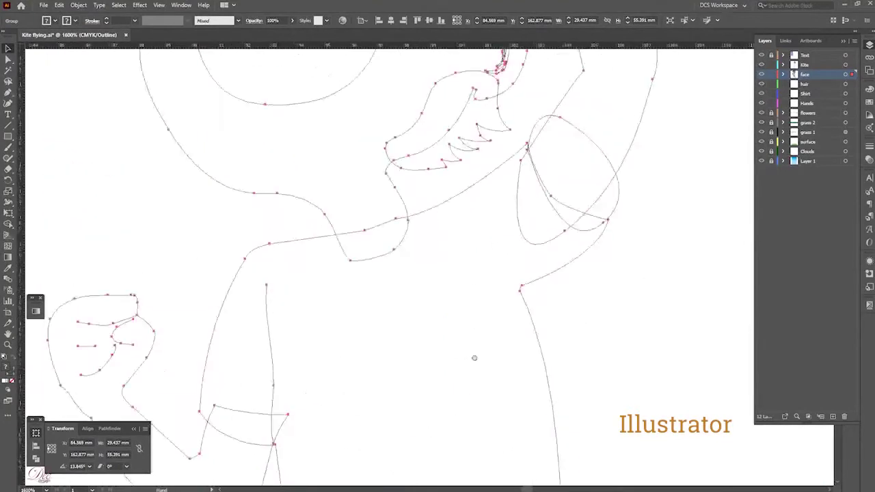
pyautogui.scroll(2, 478, 415)
pyautogui.scroll(2, 471, 342)
pyautogui.hscroll(-1, 471, 342)
# Step: Examine the mouth and face paths with the Direct Selection and Selection tools
pyautogui.click(434, 296)
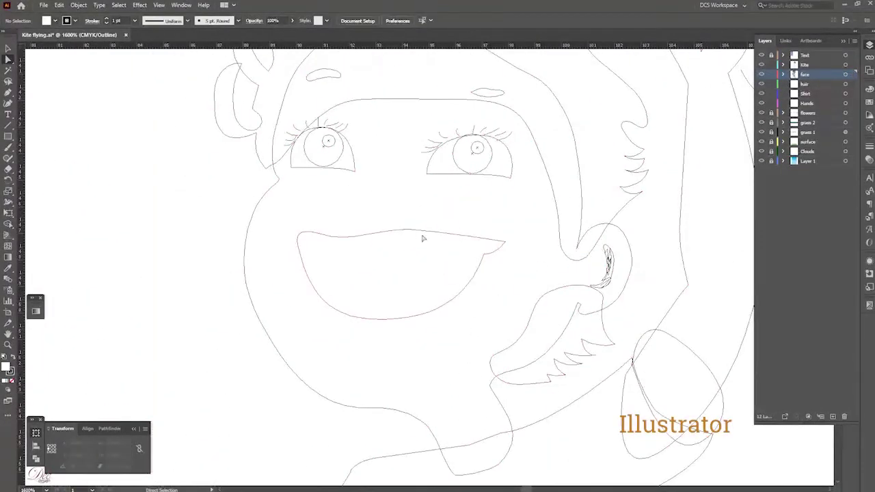
pyautogui.press('a')
pyautogui.click(429, 230)
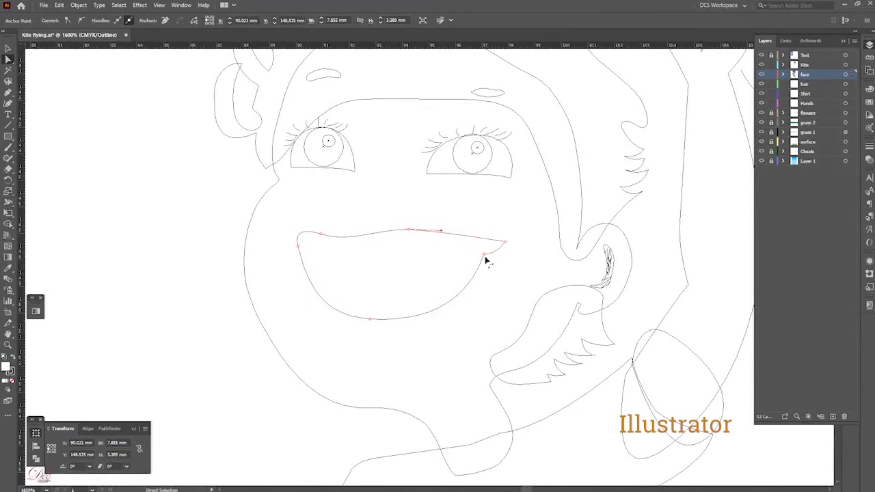
pyautogui.moveTo(486, 260); pyautogui.dragTo(464, 269)
pyautogui.click(8, 48)
pyautogui.moveTo(184, 158); pyautogui.dragTo(508, 348)
pyautogui.click(9, 59)
pyautogui.click(111, 147)
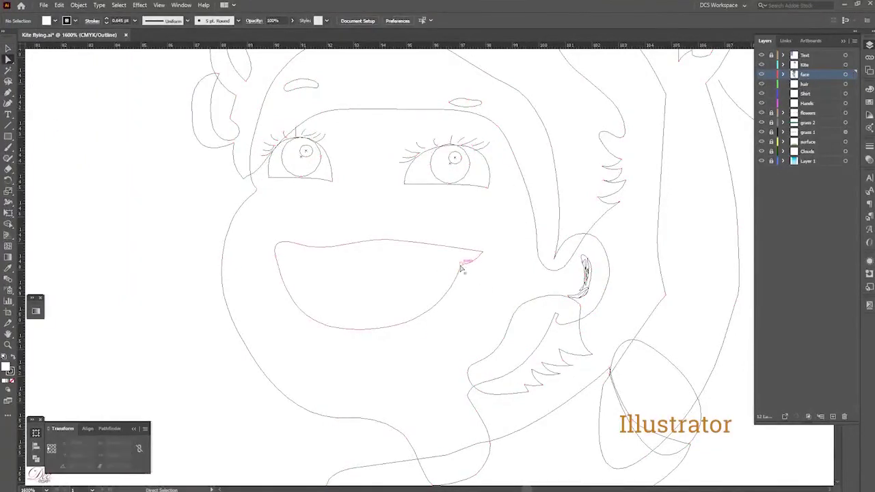
# Step: Drag the mouth's corner, lower point and upper-lip curve to reshape the open mouth
pyautogui.moveTo(465, 270)
pyautogui.mouseDown()
pyautogui.moveTo(468, 280)
pyautogui.moveTo(455, 271)
pyautogui.mouseUp()
pyautogui.moveTo(348, 331)
pyautogui.mouseDown()
pyautogui.moveTo(332, 333)
pyautogui.moveTo(339, 325)
pyautogui.mouseUp()
pyautogui.moveTo(293, 244); pyautogui.dragTo(323, 255)
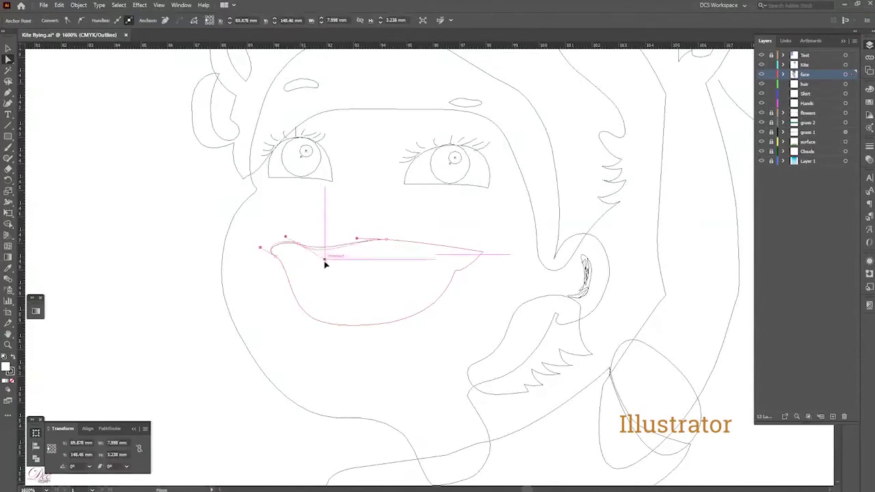
pyautogui.click(198, 260)
# Step: Return to full-colour Preview with the whole artboard fitted in the window
pyautogui.hotkey('ctrl', 'y')
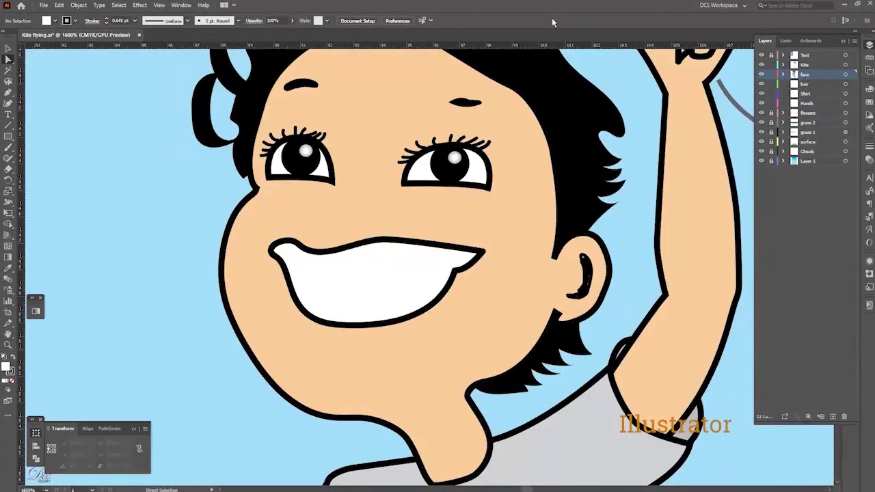
pyautogui.hotkey('ctrl', '0')
pyautogui.click(9, 48)
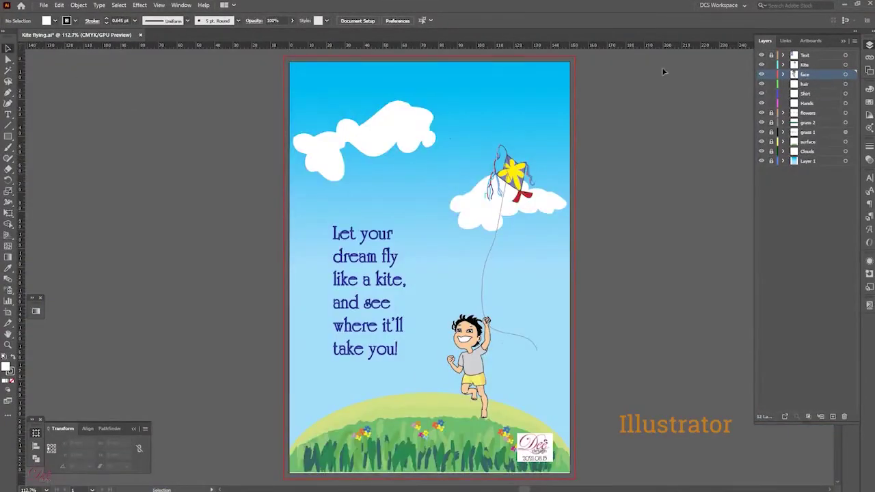
# Step: Copy the boy to the right of the artboard, scale the copy up and move it down
pyautogui.click(460, 408)
pyautogui.hscroll(5, 651, 312)
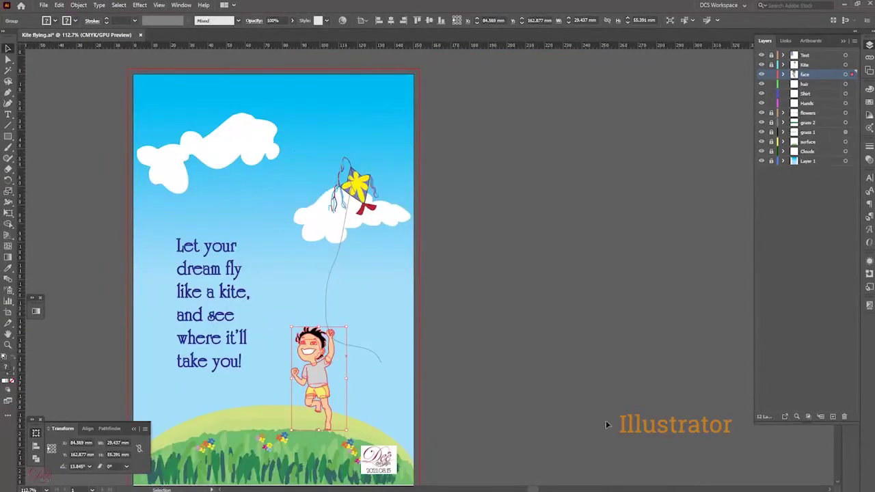
pyautogui.moveTo(331, 374)
pyautogui.mouseDown()
pyautogui.moveTo(492, 359)
pyautogui.moveTo(492, 367)
pyautogui.mouseUp()
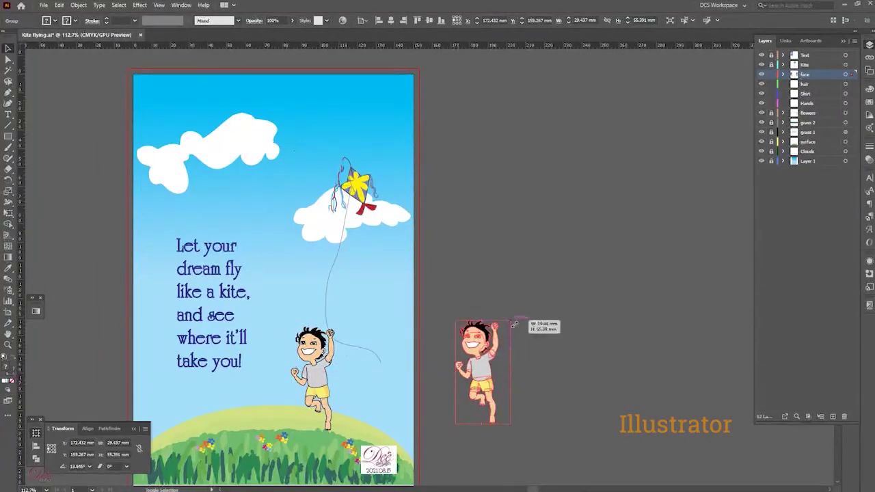
pyautogui.moveTo(517, 322); pyautogui.dragTo(787, 73)
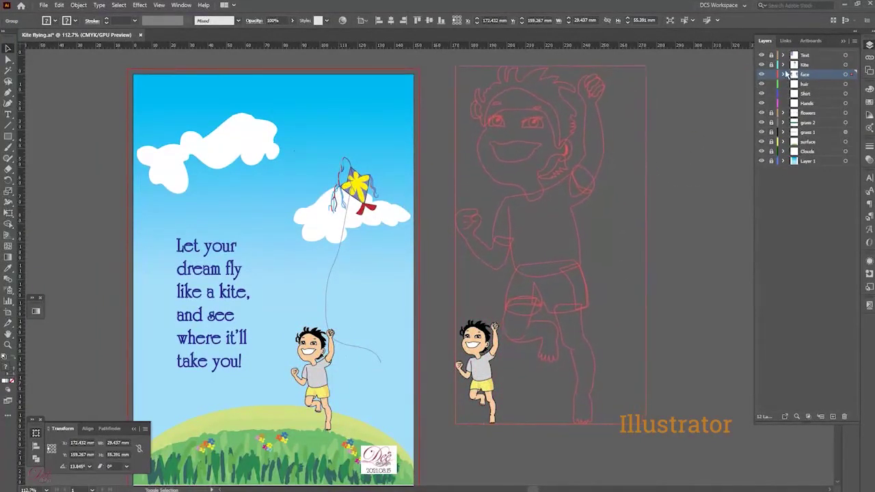
pyautogui.moveTo(581, 342); pyautogui.dragTo(578, 390)
# Step: Adjust the boy copy's size, shrinking it to a small figure and enlarging it again
pyautogui.click(642, 214)
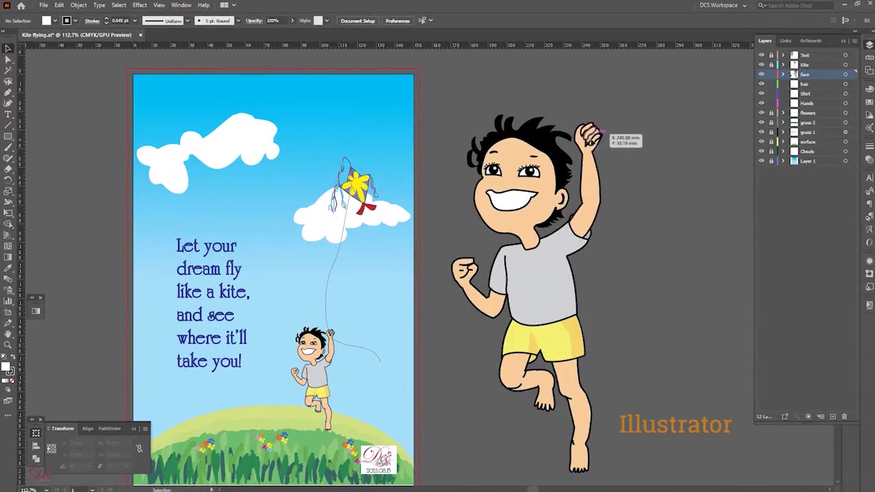
pyautogui.click(605, 128)
pyautogui.click(658, 119)
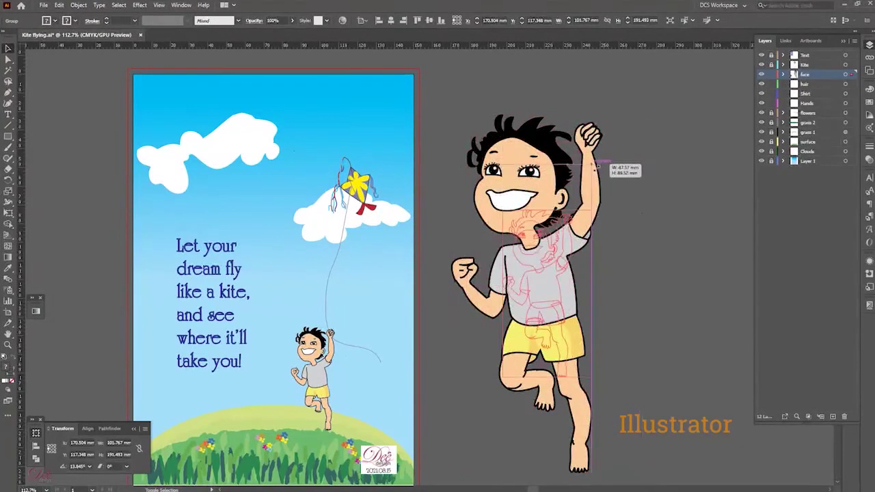
pyautogui.moveTo(583, 193); pyautogui.dragTo(566, 266)
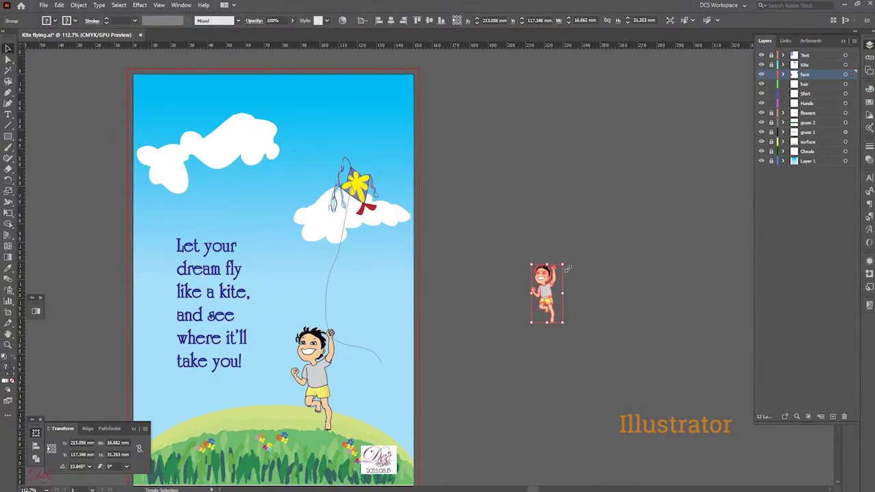
pyautogui.moveTo(566, 266); pyautogui.dragTo(688, 130)
# Step: Finish resizing the enlarged boy copy and deselect it
pyautogui.click(684, 179)
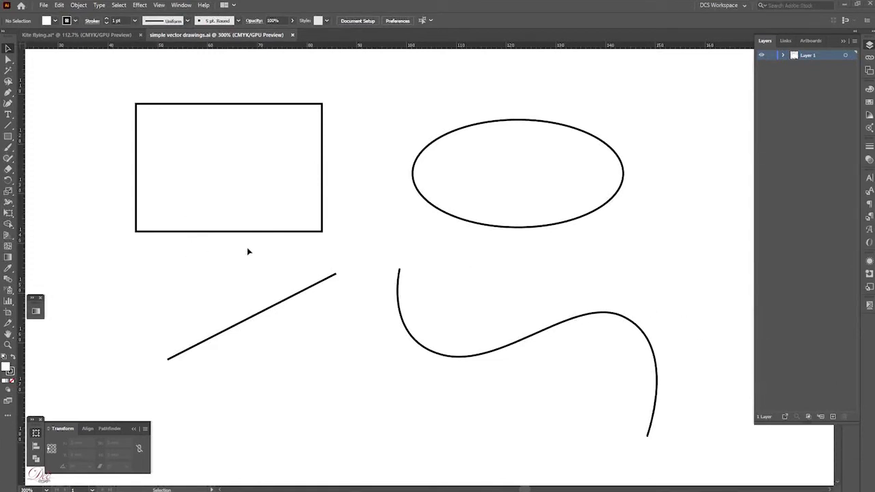
pyautogui.click(223, 232)
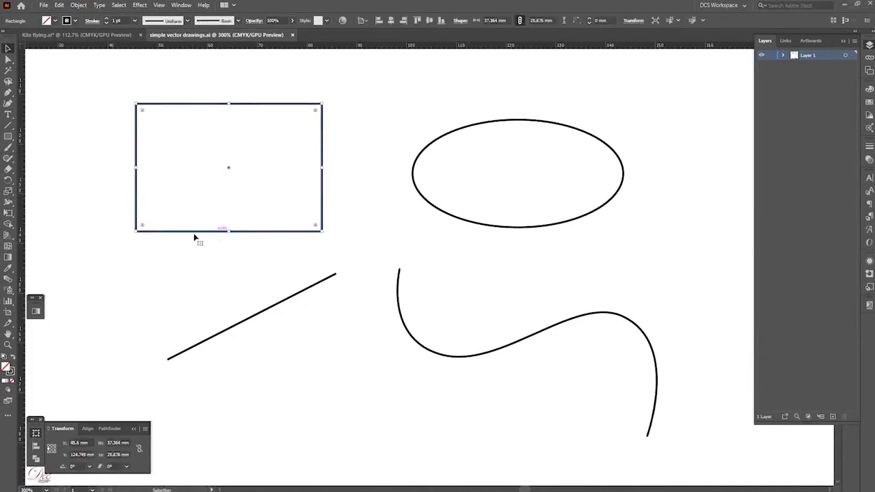
pyautogui.press('a')
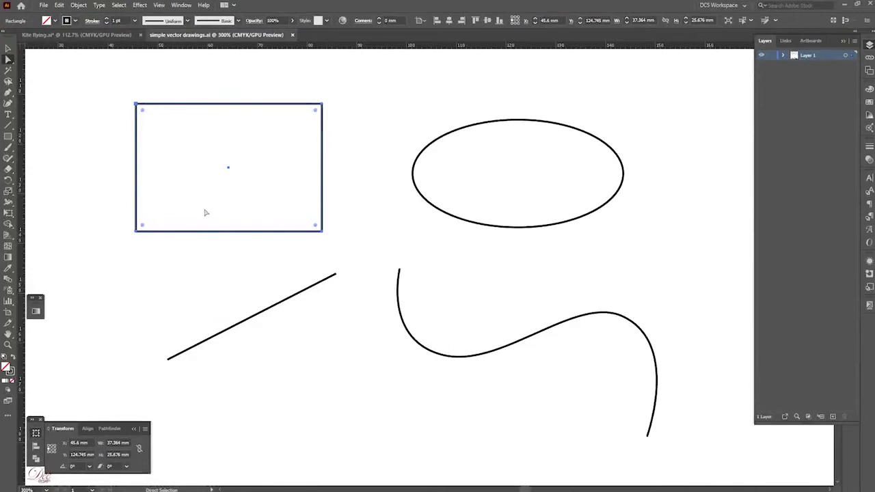
pyautogui.click(526, 126)
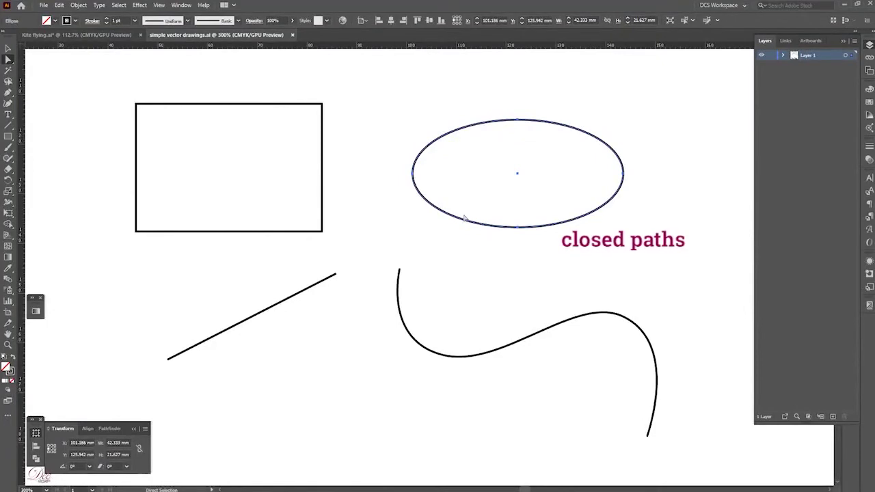
# Step: Fill the rectangle with magenta from the colour swatches
pyautogui.click(377, 188)
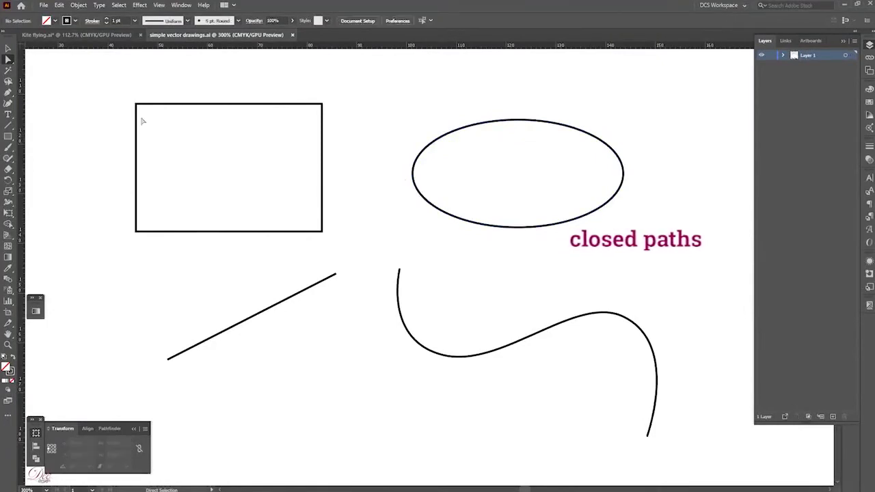
pyautogui.click(9, 51)
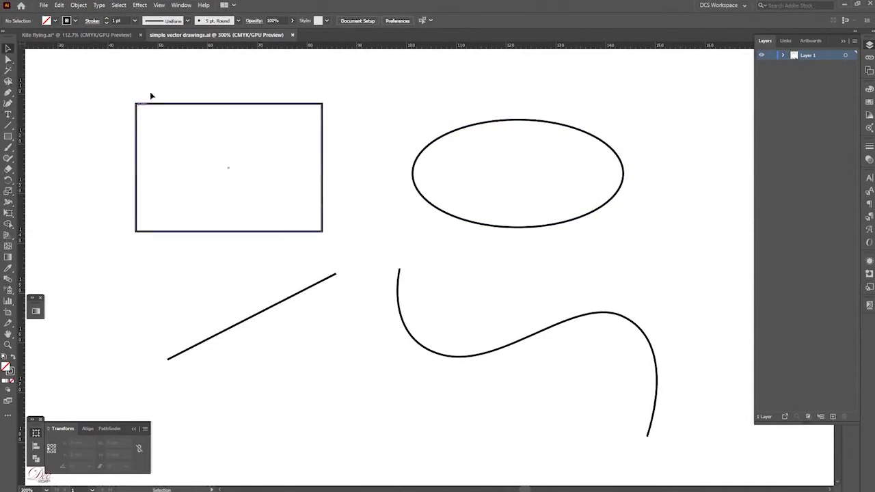
pyautogui.click(168, 104)
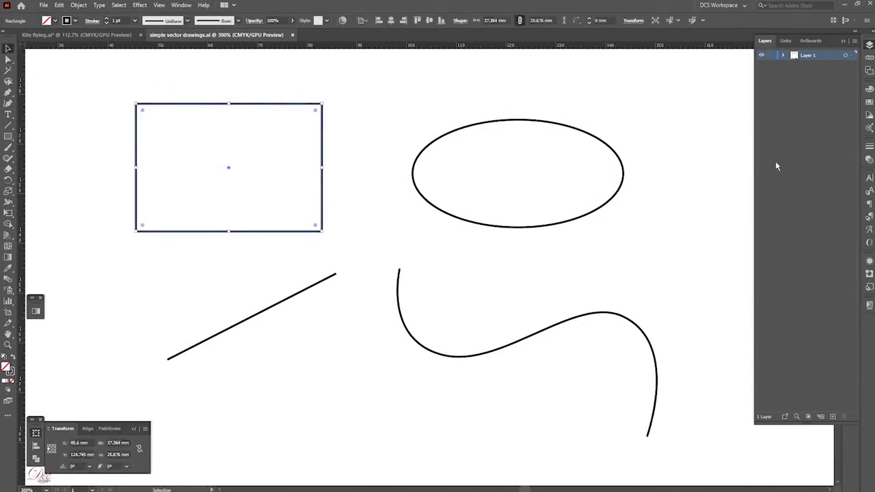
pyautogui.click(869, 102)
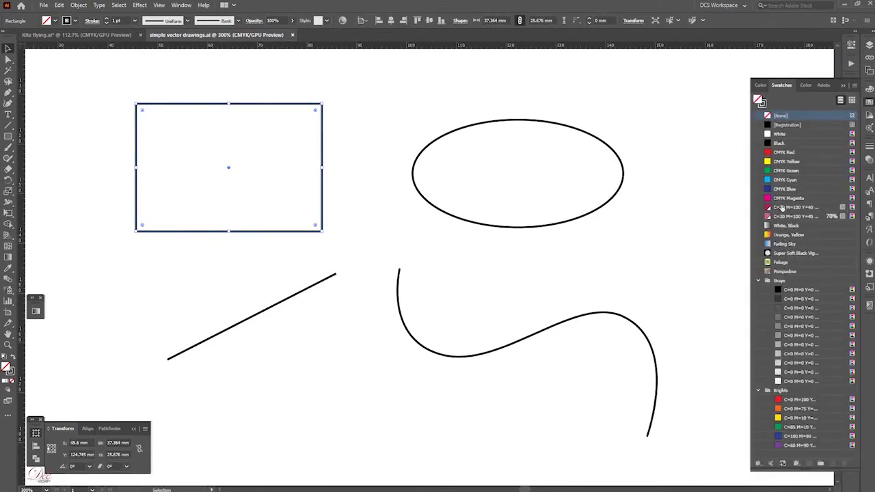
pyautogui.click(781, 208)
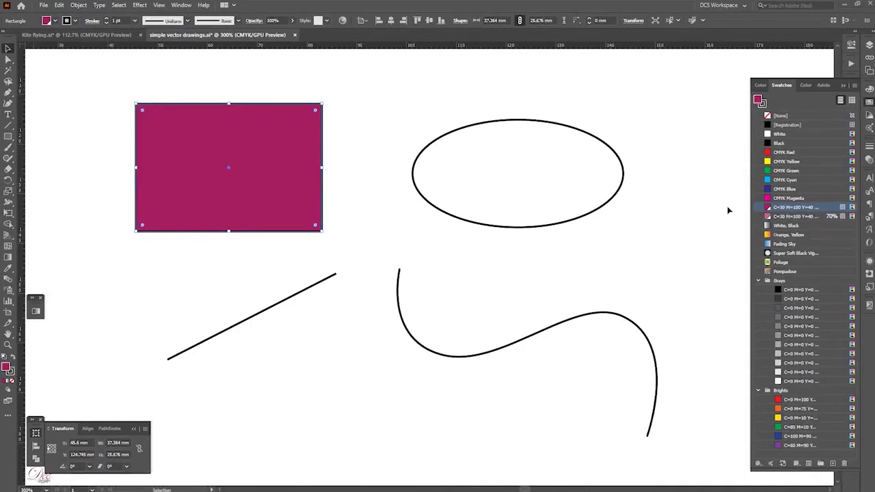
# Step: Test White-Black, Fading Sky, Foliage and Pompadour fills on the ellipse, then restore 70% pink
pyautogui.moveTo(428, 113); pyautogui.dragTo(500, 164)
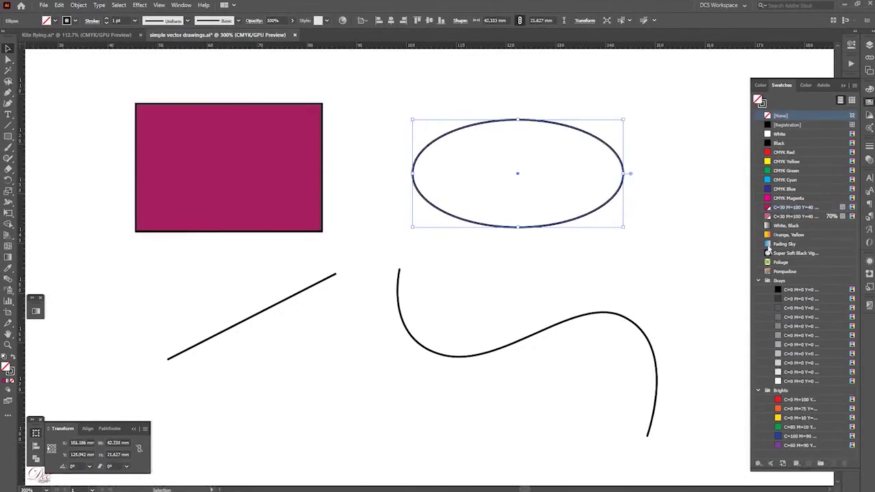
pyautogui.click(793, 216)
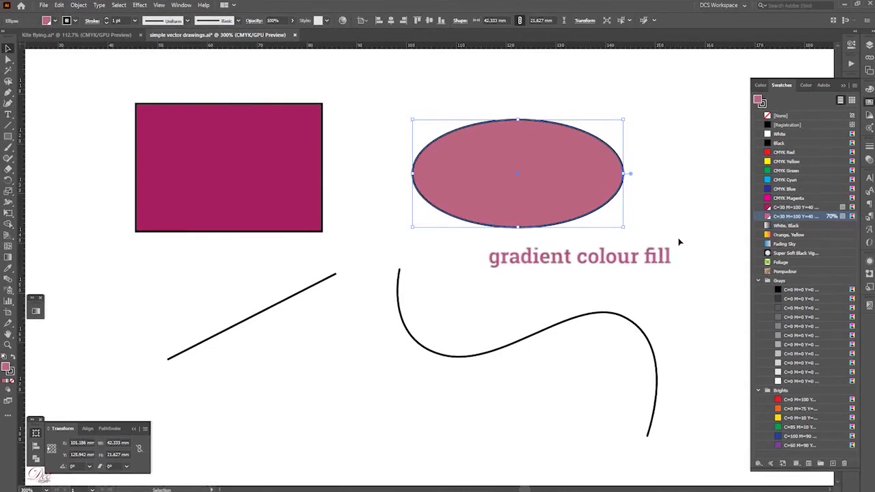
pyautogui.click(782, 226)
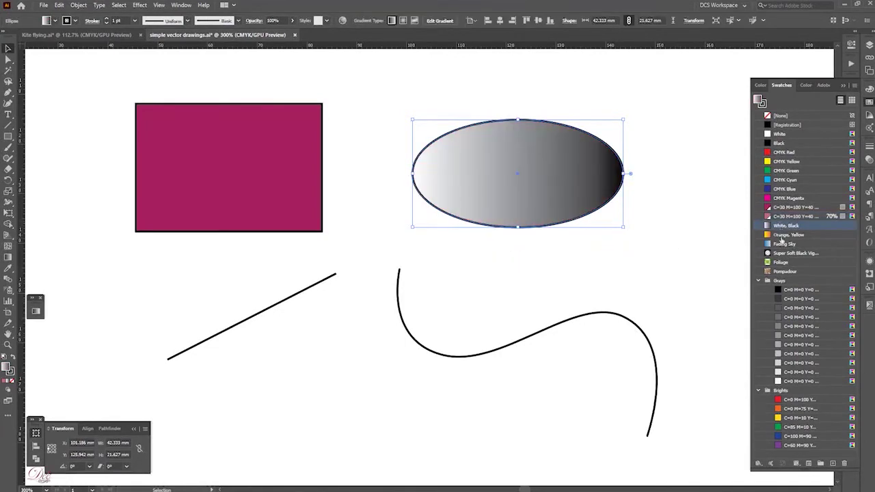
pyautogui.click(784, 245)
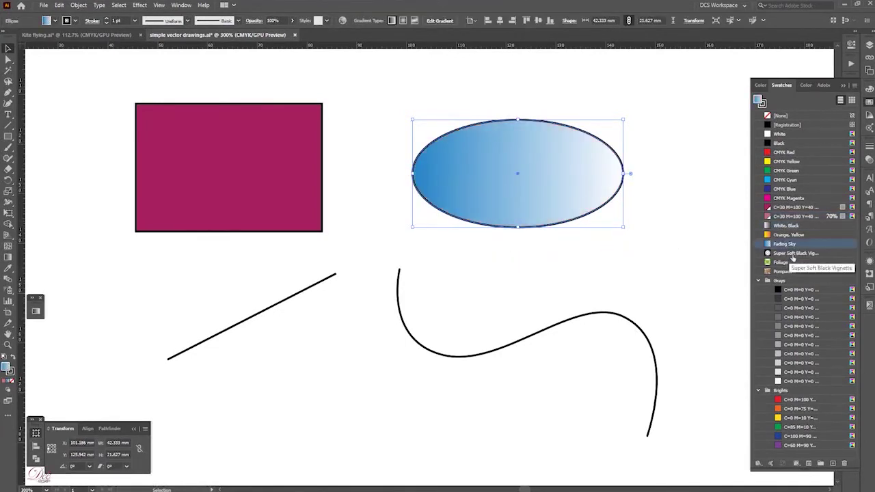
pyautogui.click(784, 264)
pyautogui.click(787, 272)
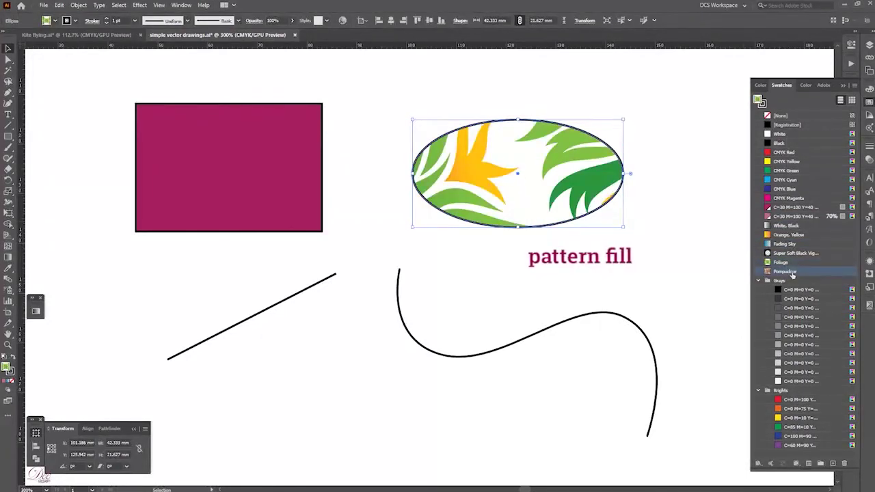
pyautogui.click(784, 217)
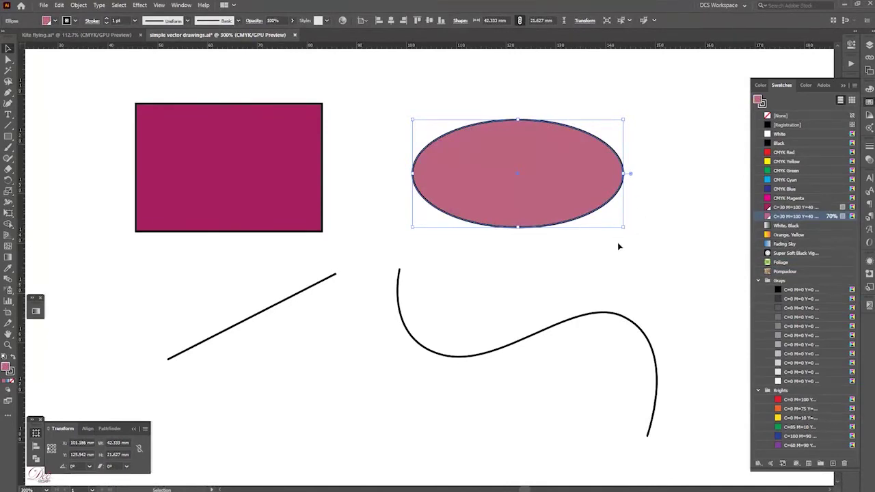
# Step: Give the magenta rectangle a pink 10 pt outline, then set its stroke to None
pyautogui.click(617, 243)
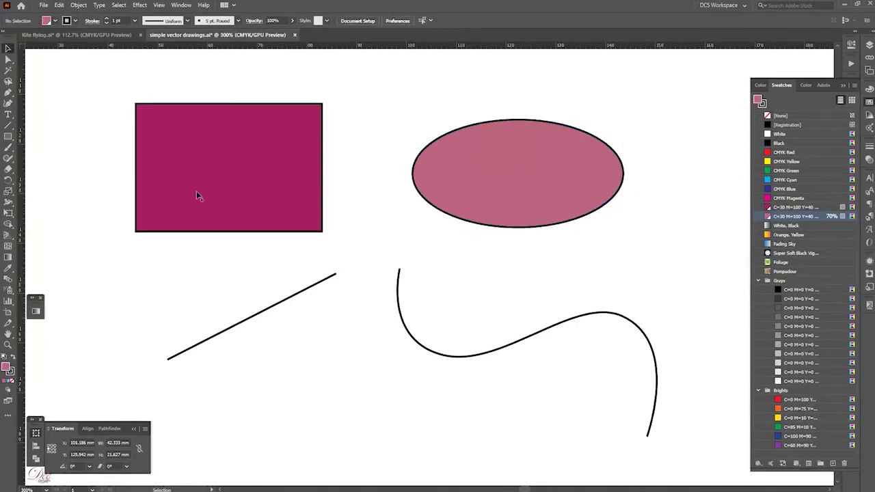
pyautogui.click(234, 106)
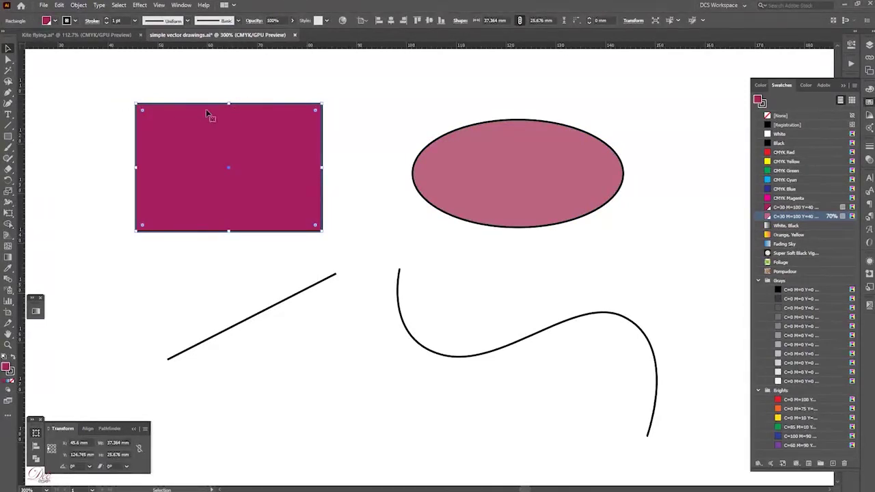
pyautogui.click(67, 21)
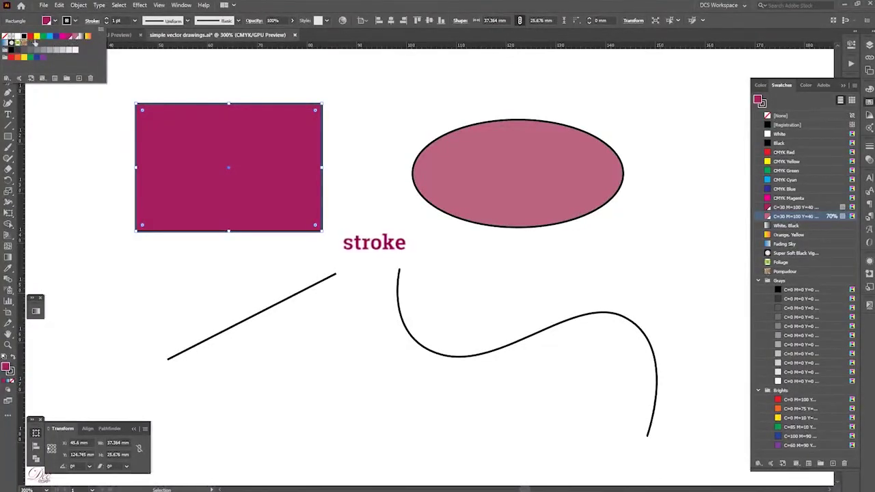
pyautogui.click(77, 36)
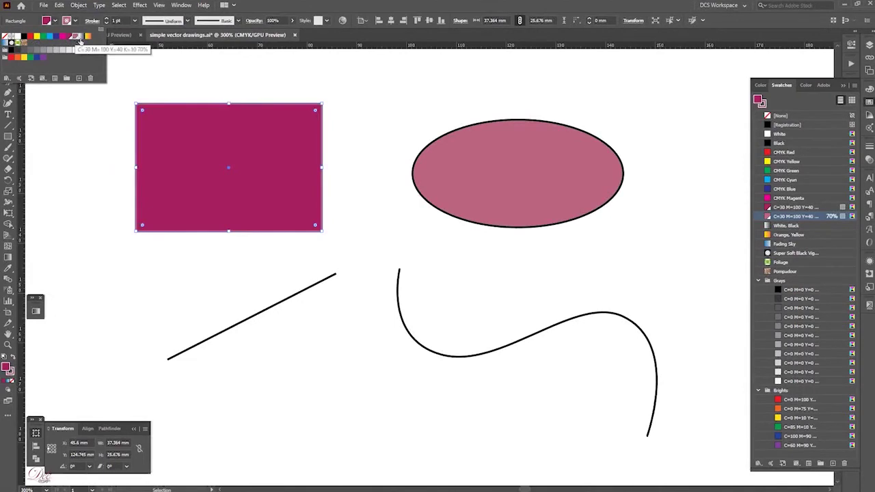
pyautogui.click(107, 19)
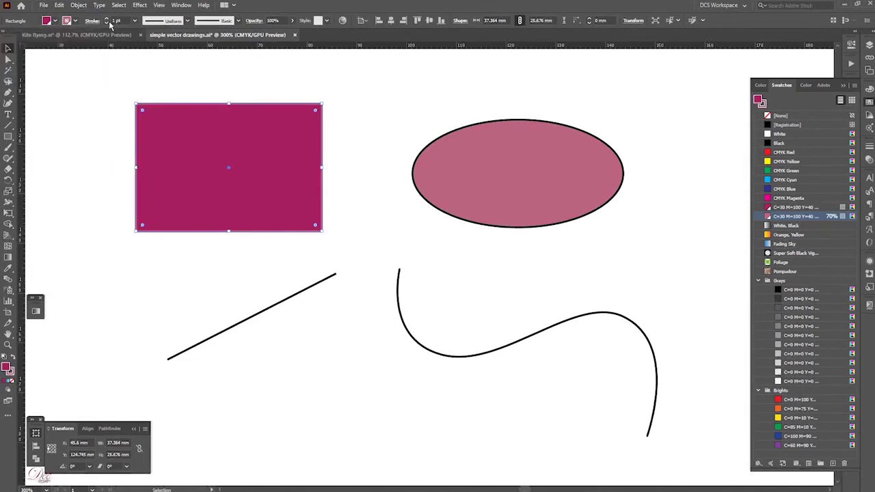
pyautogui.click(108, 19)
pyautogui.click(107, 19)
pyautogui.click(108, 20)
pyautogui.click(779, 115)
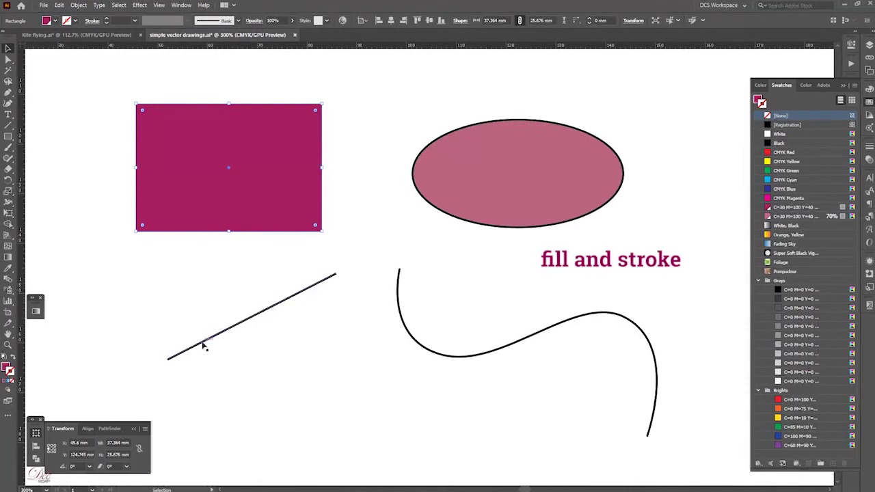
# Step: Select the S-curve and, after trying magenta, set its fill to None
pyautogui.click(308, 363)
pyautogui.scroll(-2, 319, 383)
pyautogui.moveTo(278, 278); pyautogui.dragTo(282, 280)
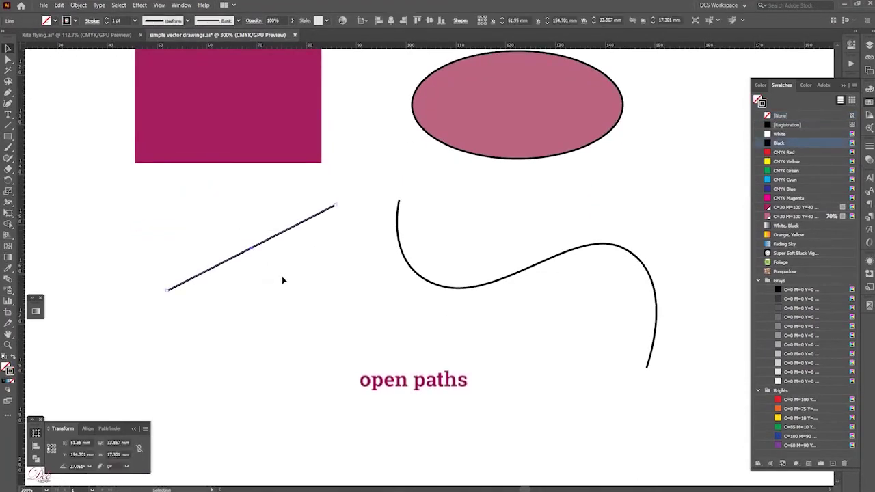
pyautogui.click(434, 284)
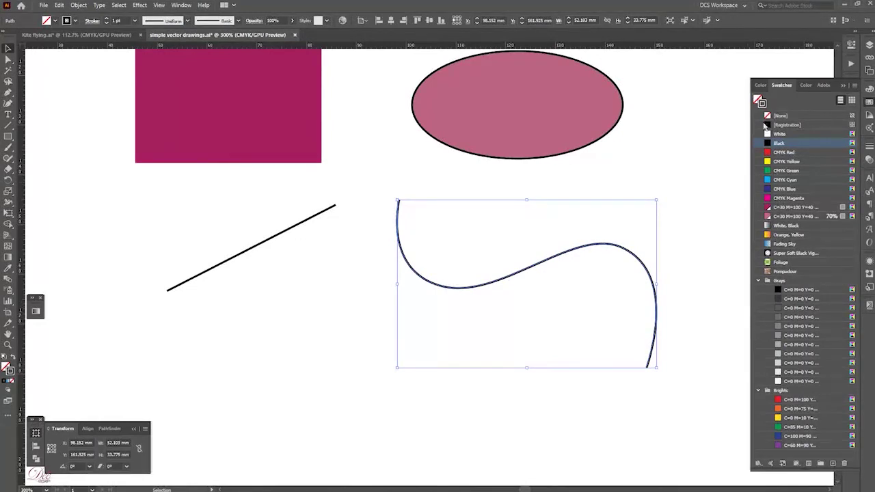
pyautogui.click(759, 100)
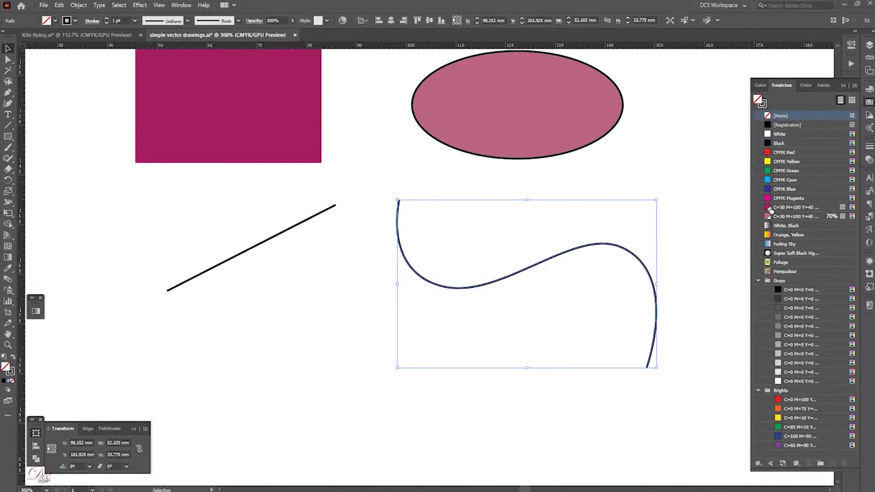
pyautogui.click(774, 206)
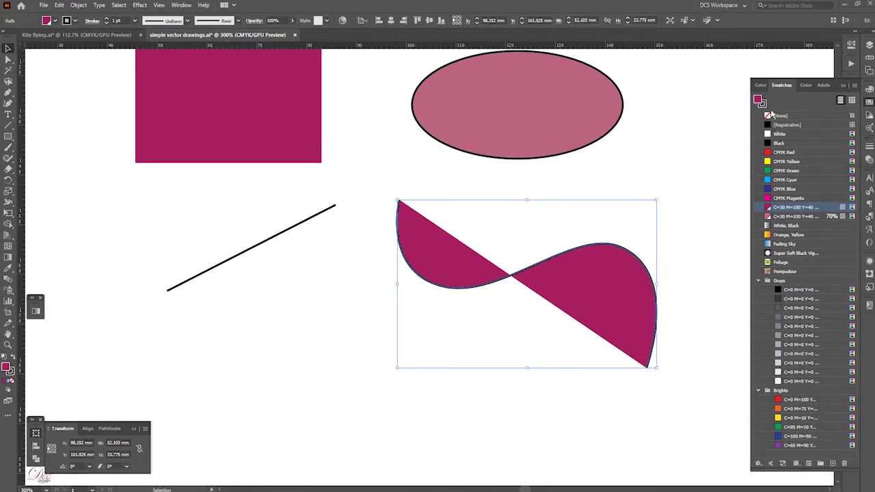
pyautogui.click(784, 116)
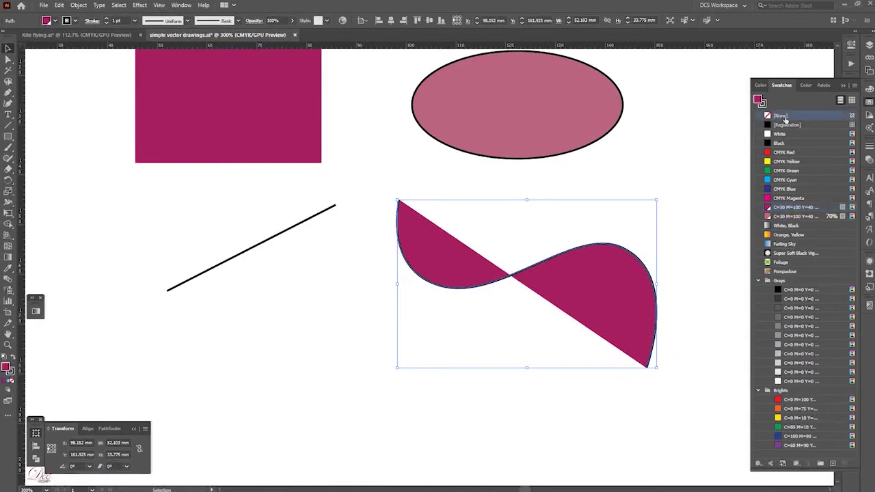
# Step: Give the S-curve a 5 pt magenta dashed stroke
pyautogui.click(107, 19)
pyautogui.click(106, 19)
pyautogui.click(75, 20)
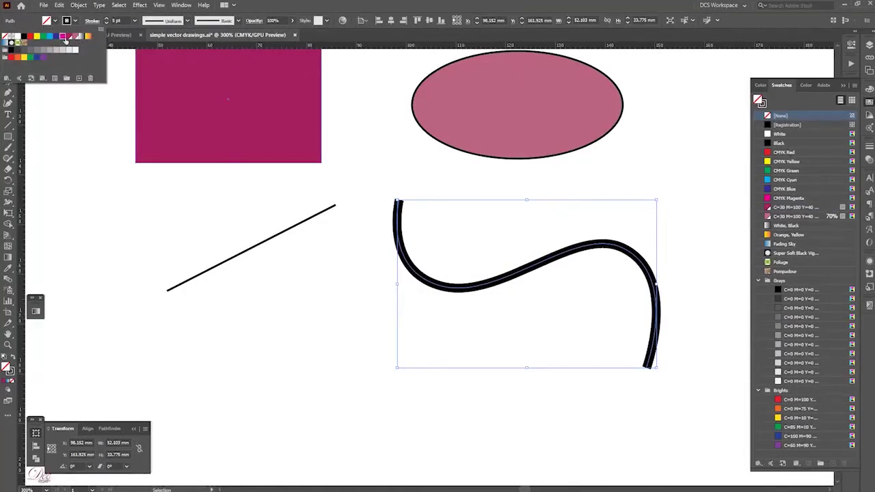
pyautogui.click(65, 37)
pyautogui.click(870, 146)
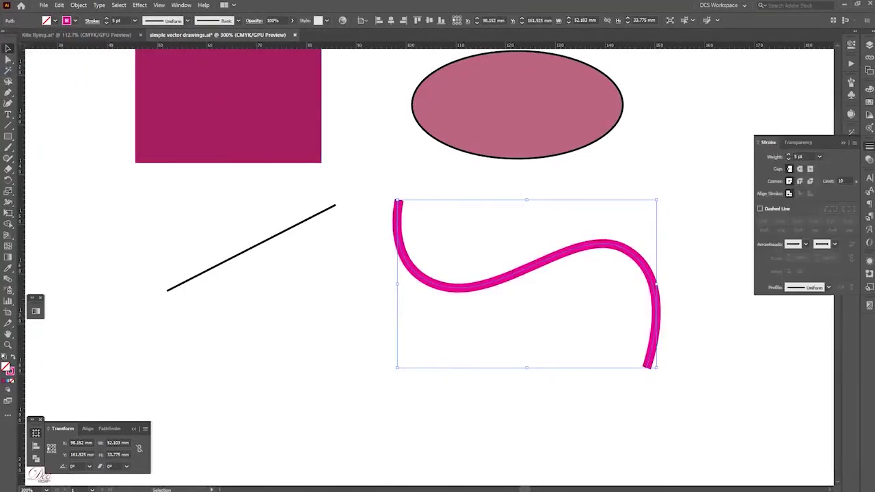
pyautogui.click(760, 210)
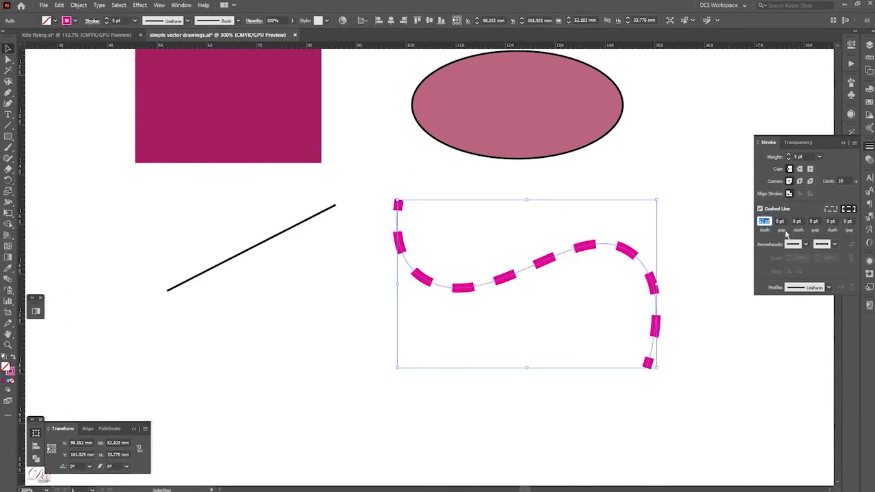
# Step: Pan to the empty space below the line and show the basic shape tools
pyautogui.click(439, 385)
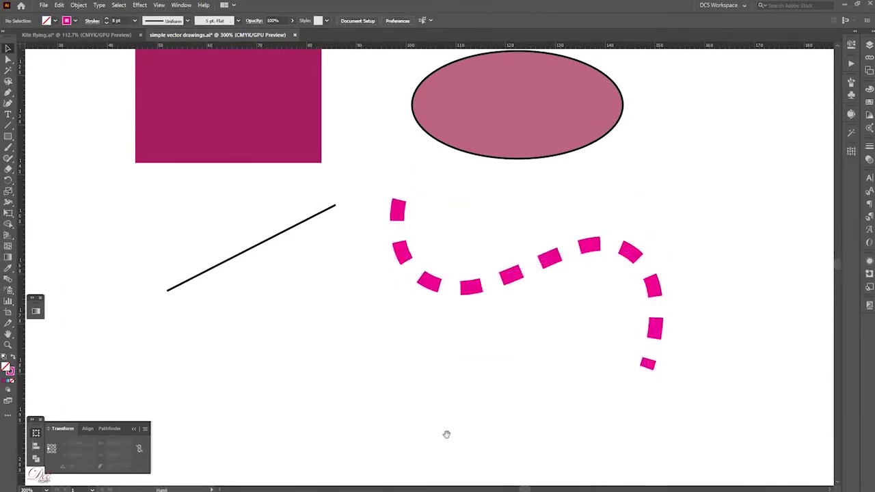
pyautogui.moveTo(447, 433); pyautogui.dragTo(483, 412)
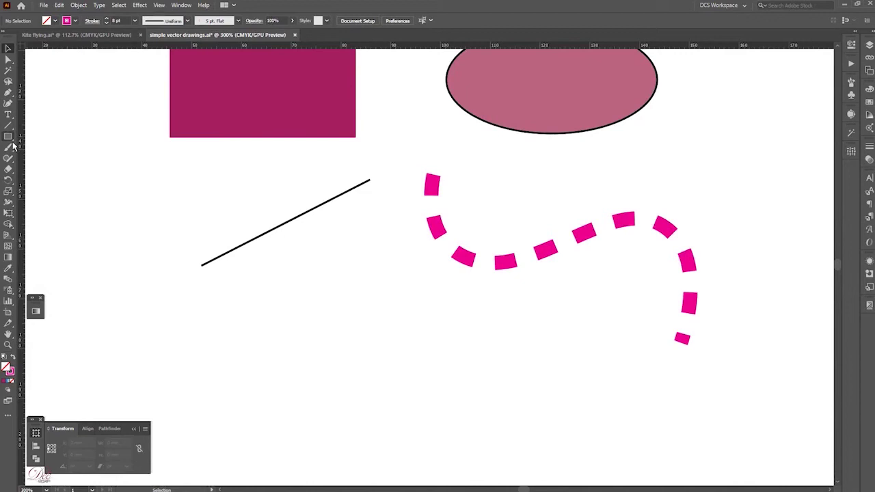
pyautogui.click(8, 136)
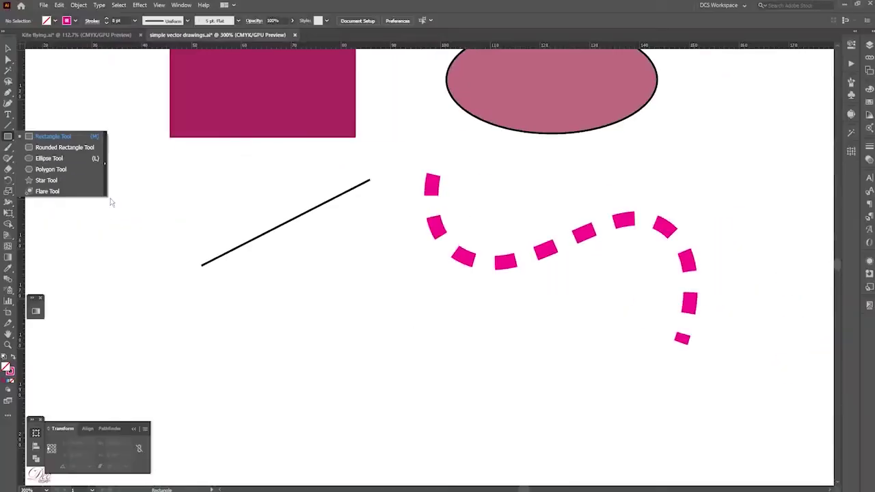
# Step: Draw a rectangle below the straight line and give it a thin black outline
pyautogui.moveTo(287, 345); pyautogui.dragTo(381, 410)
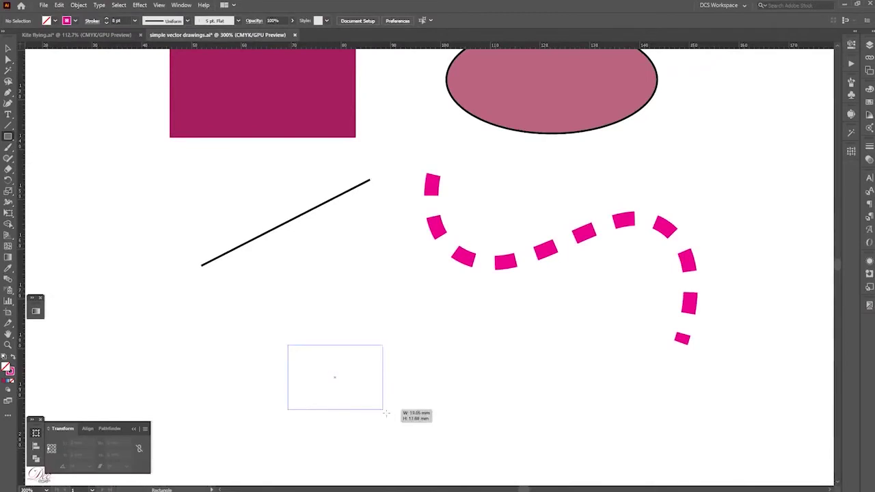
pyautogui.click(869, 262)
pyautogui.press('/')
pyautogui.click(869, 262)
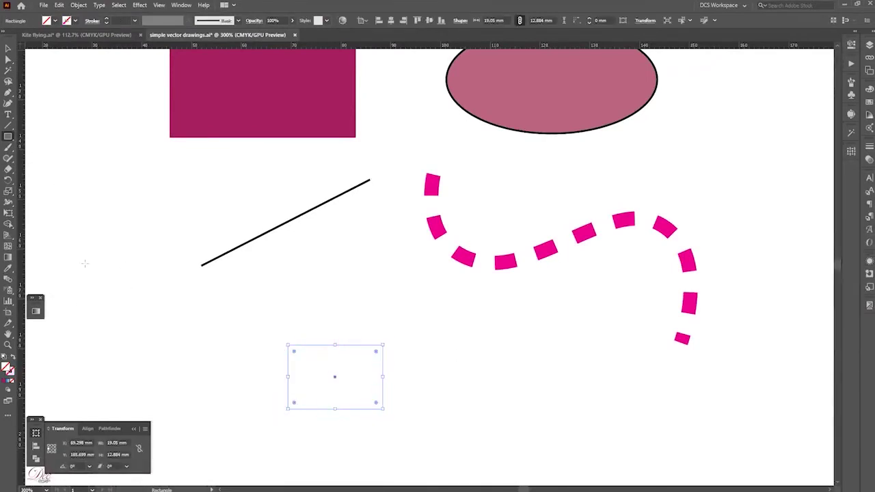
pyautogui.click(869, 104)
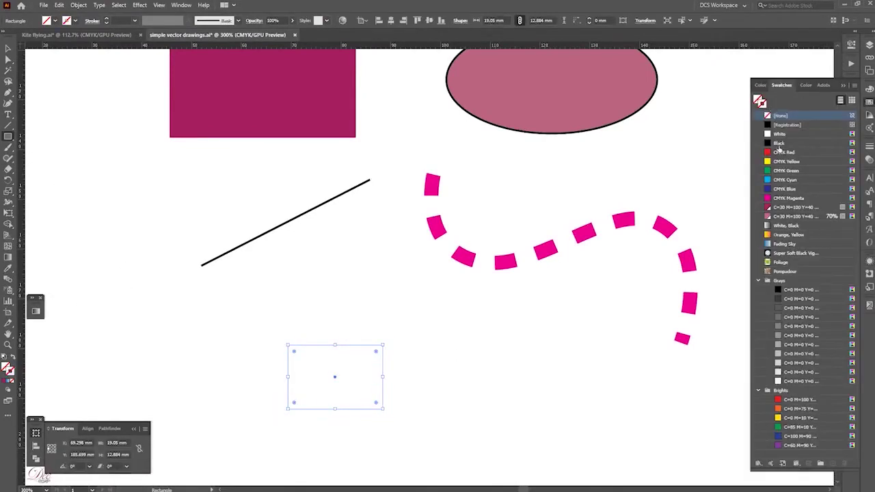
pyautogui.click(778, 145)
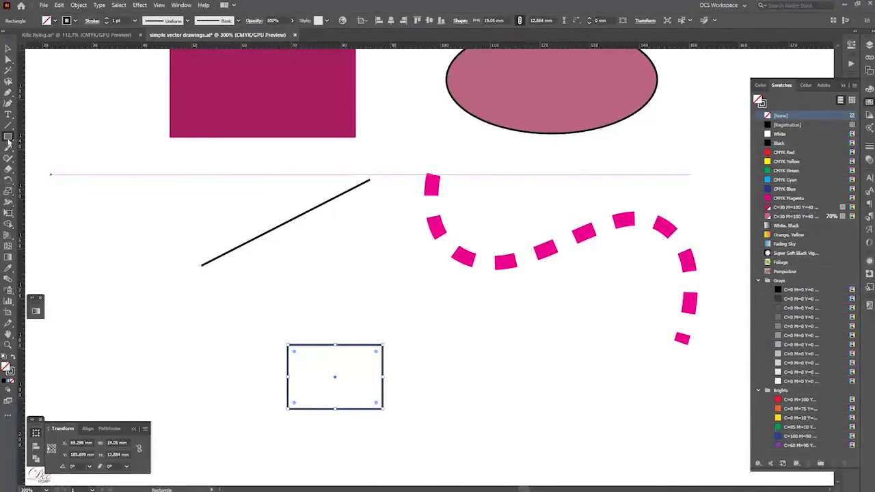
# Step: Add a circle overlapping the rectangle, unite the two, and set fill to Orange, Yellow
pyautogui.moveTo(8, 140); pyautogui.dragTo(62, 157)
pyautogui.moveTo(331, 313); pyautogui.dragTo(405, 381)
pyautogui.press('v')
pyautogui.moveTo(248, 334); pyautogui.dragTo(363, 380)
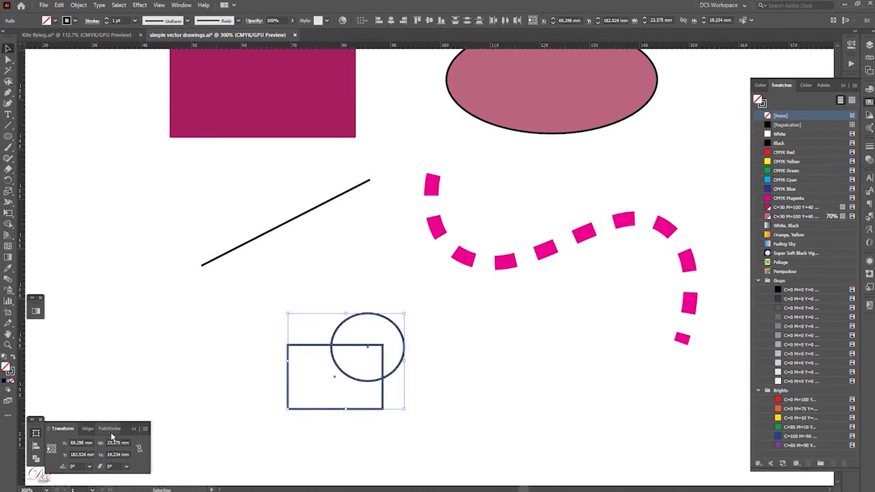
pyautogui.click(112, 434)
pyautogui.click(53, 453)
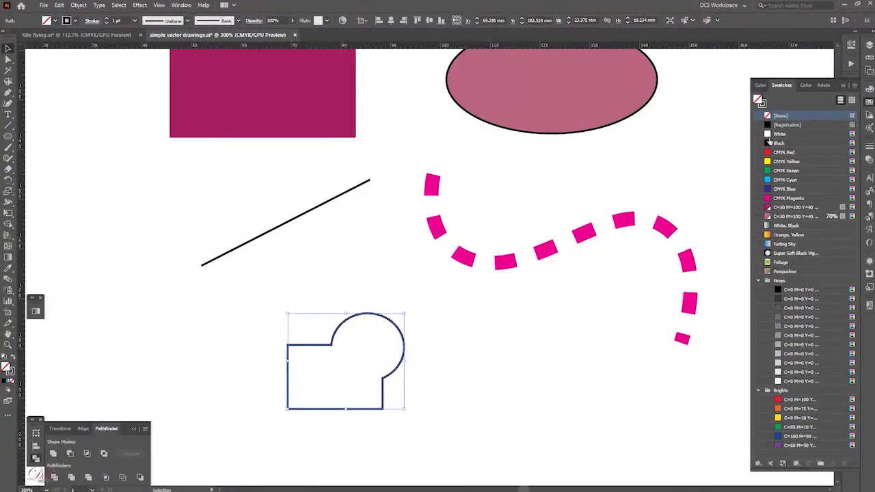
pyautogui.click(787, 235)
pyautogui.click(521, 363)
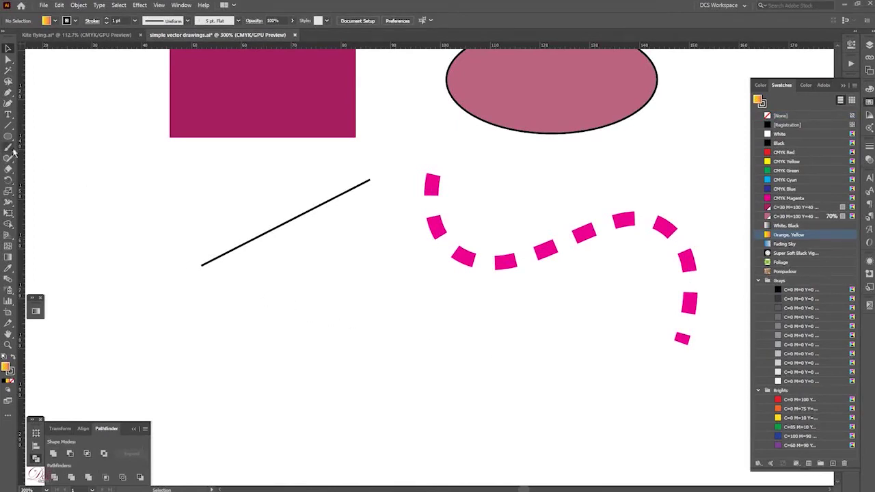
# Step: Set fill to None and pen a closed eight-corner polygon
pyautogui.press('/')
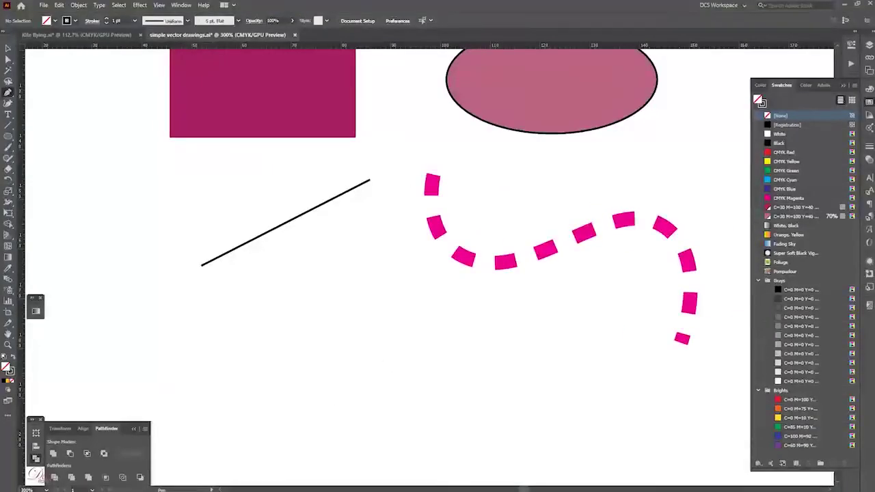
pyautogui.click(237, 395)
pyautogui.click(257, 338)
pyautogui.click(339, 327)
pyautogui.click(396, 342)
pyautogui.click(422, 294)
pyautogui.click(309, 237)
pyautogui.click(286, 291)
pyautogui.click(213, 360)
pyautogui.click(236, 394)
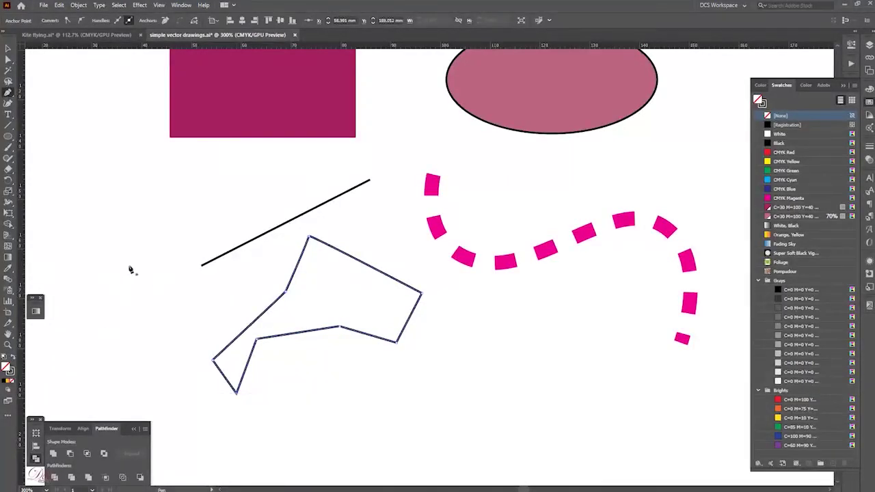
# Step: Pen an open path below the dashed curve: horizontal, then vertical, then curling into a loop
pyautogui.click(518, 433)
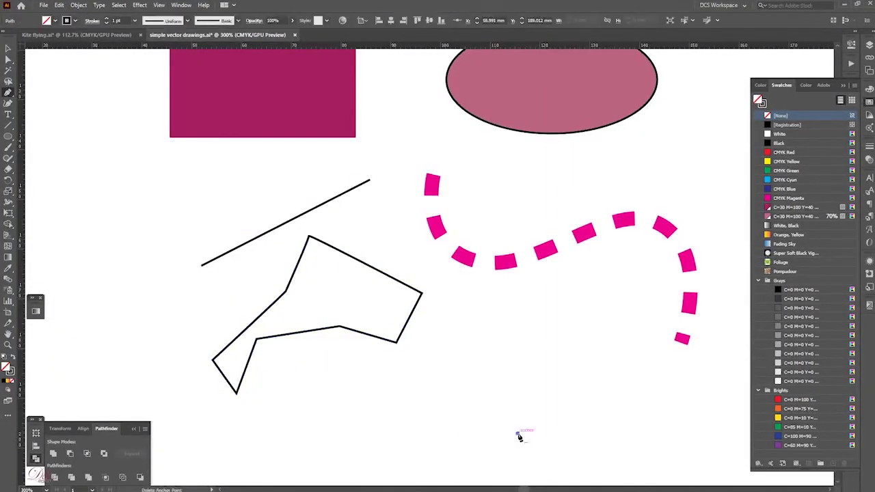
pyautogui.click(583, 433)
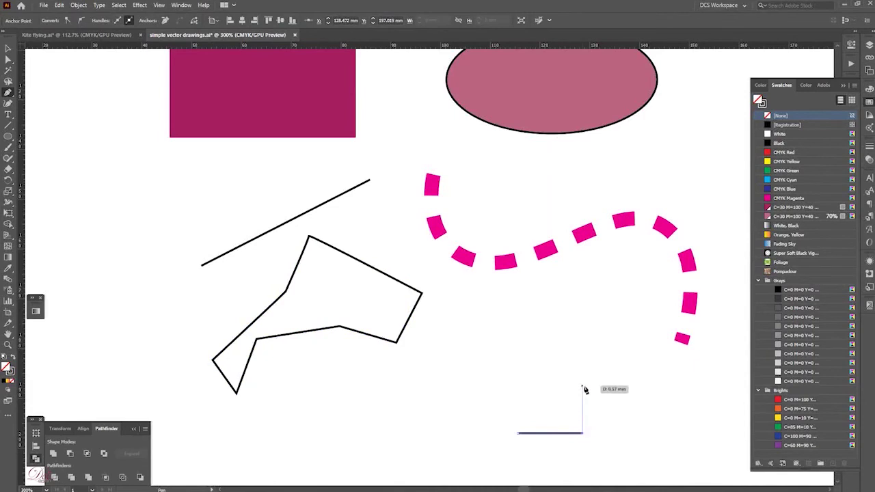
pyautogui.click(583, 388)
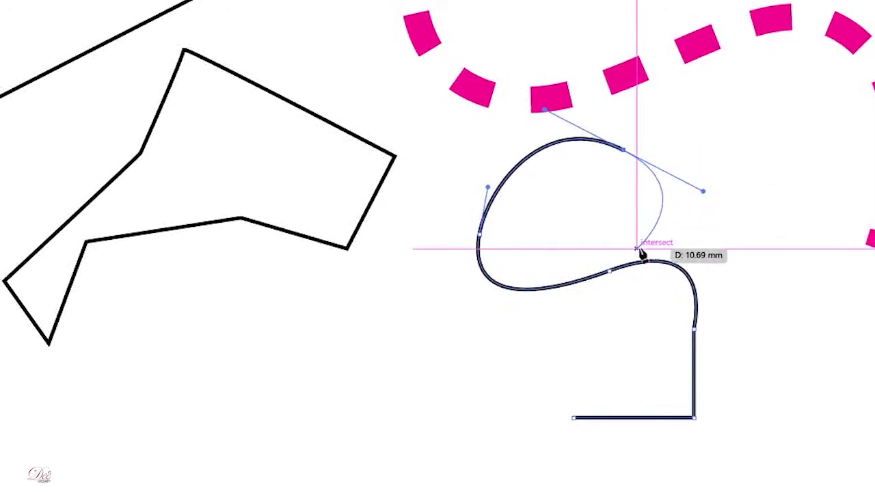
pyautogui.moveTo(560, 259); pyautogui.dragTo(531, 261)
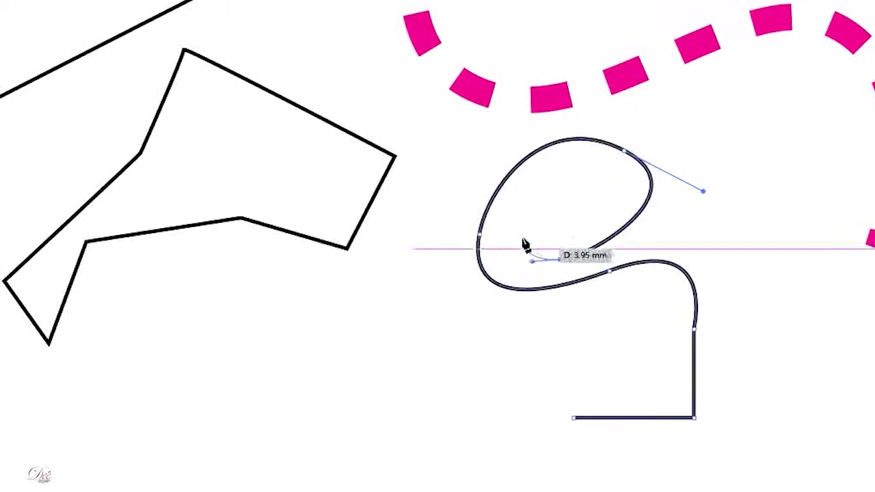
pyautogui.moveTo(526, 191); pyautogui.dragTo(557, 172)
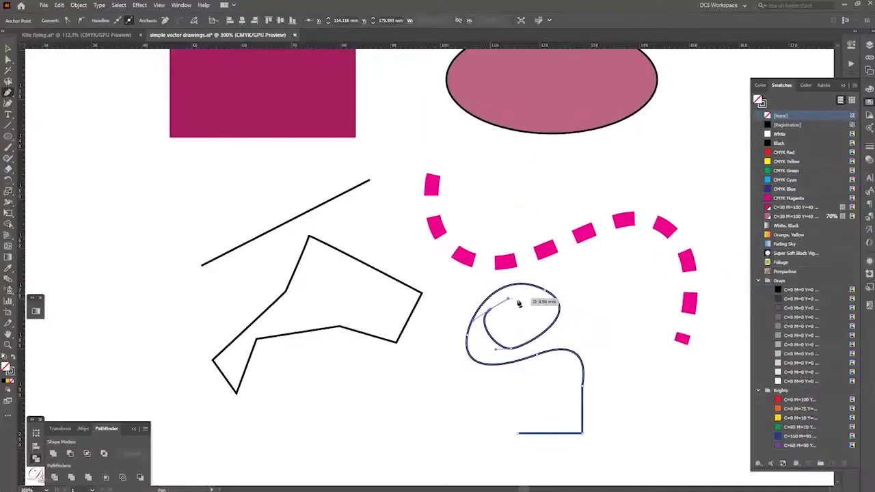
pyautogui.moveTo(532, 304); pyautogui.dragTo(540, 322)
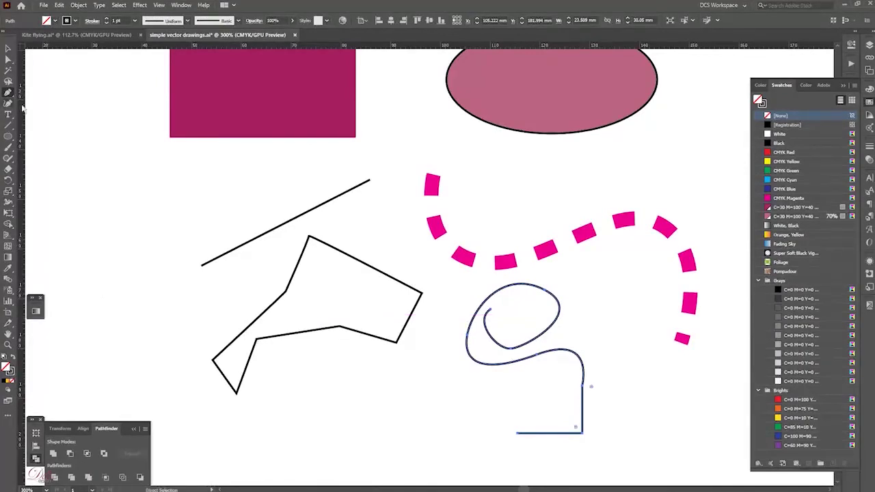
# Step: Delete the pen polygon and looping curve, then pan to the spiral and brush strokes
pyautogui.press('v')
pyautogui.moveTo(515, 411); pyautogui.dragTo(519, 410)
pyautogui.press('Delete')
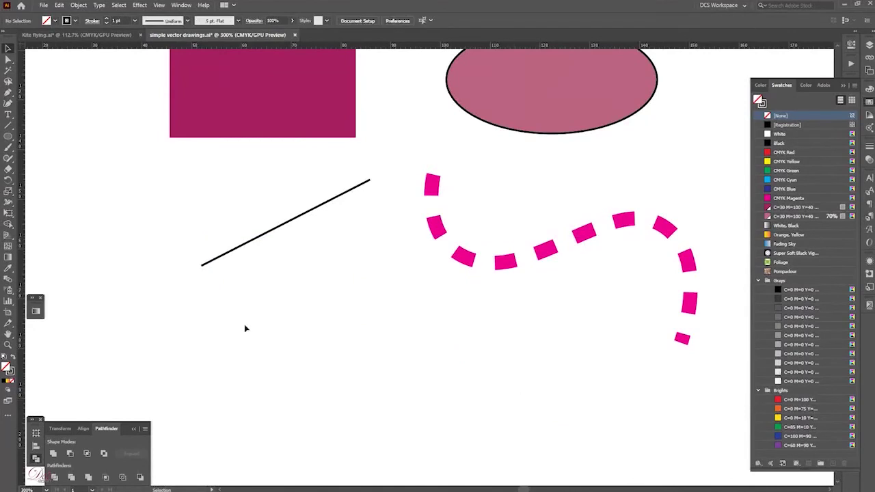
pyautogui.moveTo(478, 444)
pyautogui.mouseDown()
pyautogui.moveTo(447, 273)
pyautogui.moveTo(247, 247)
pyautogui.mouseUp()
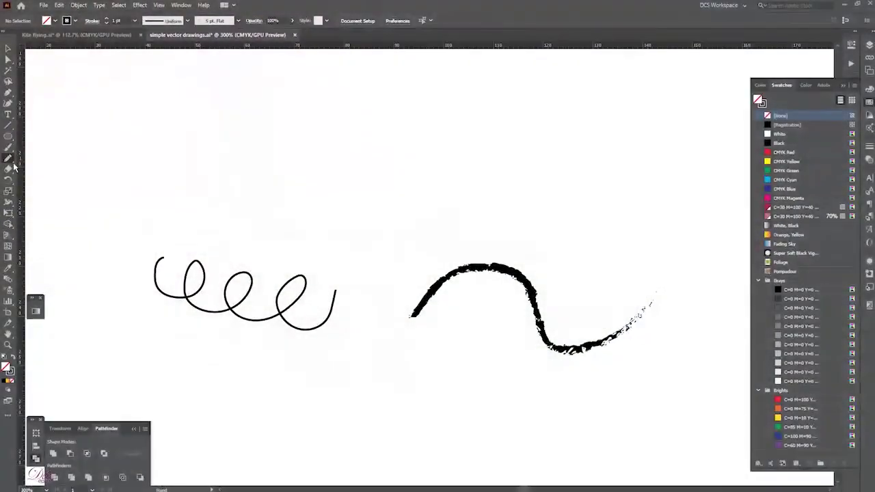
# Step: With the Pencil, undo a first attempt and draw two small stacked loops above the spiral
pyautogui.click(14, 166)
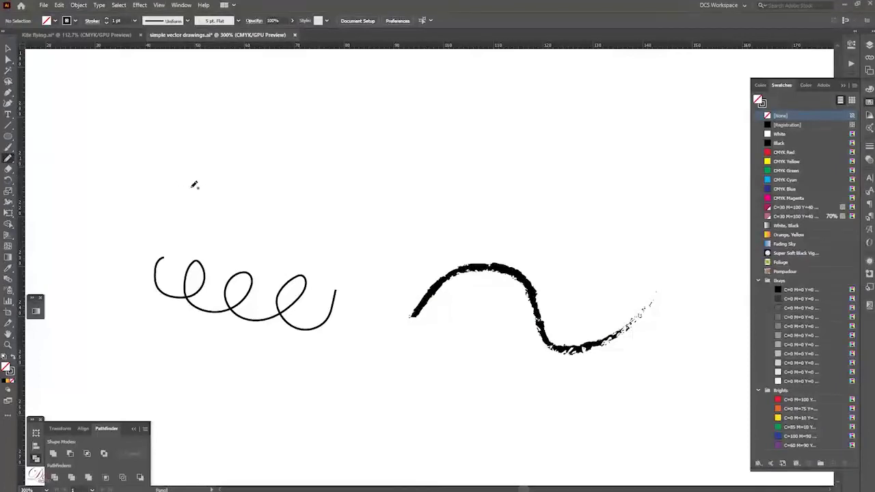
pyautogui.moveTo(233, 130); pyautogui.dragTo(342, 189)
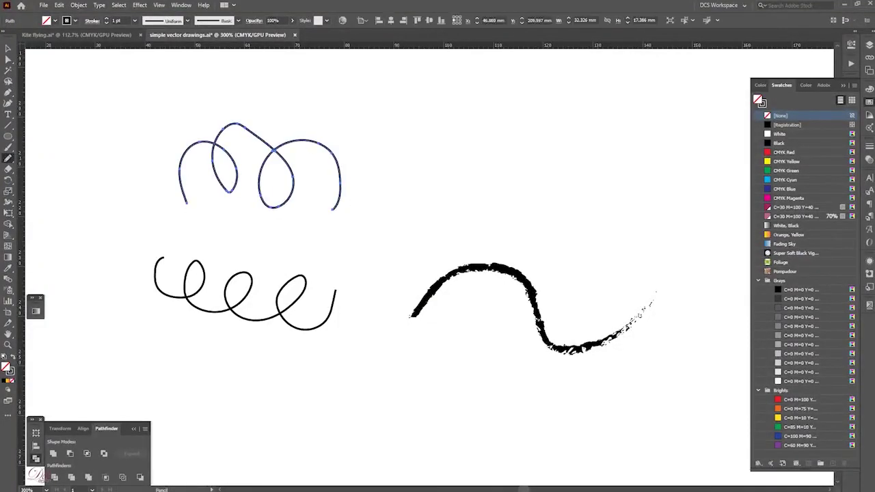
pyautogui.hotkey('ctrl', 'z')
pyautogui.moveTo(252, 207); pyautogui.dragTo(308, 214)
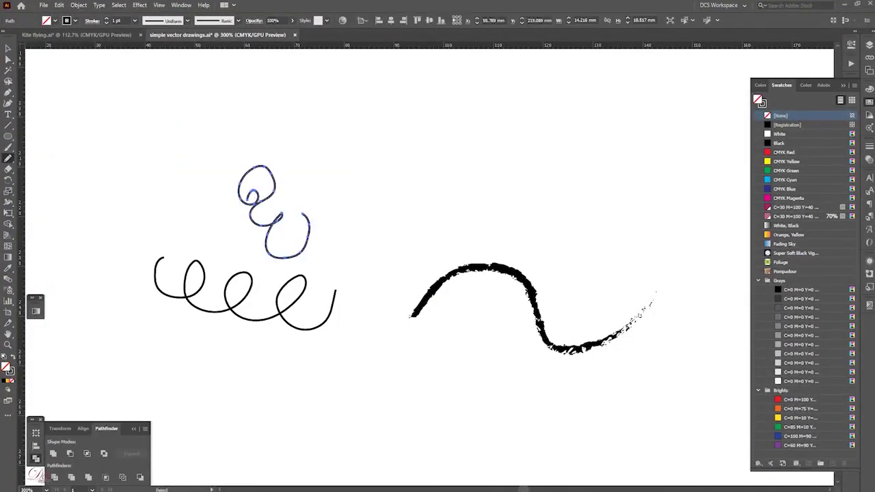
pyautogui.moveTo(239, 168); pyautogui.dragTo(273, 139)
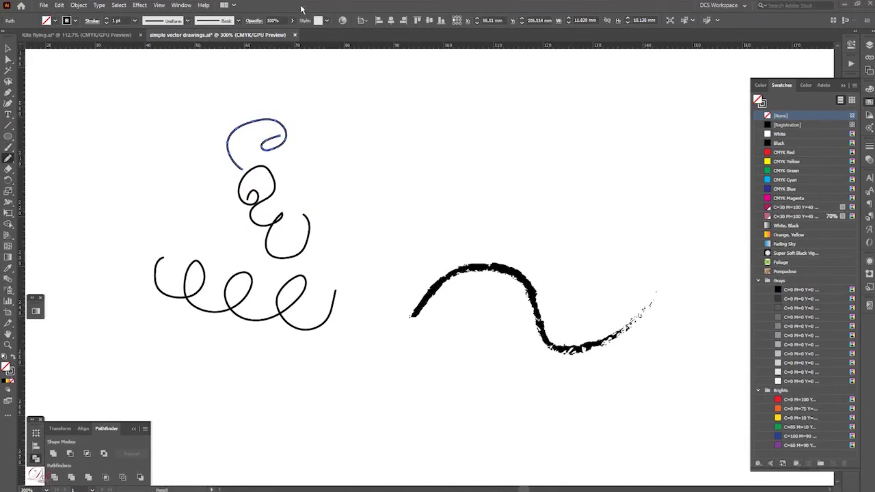
# Step: Paint a loop right of the pencil loops, trying Charcoal then settling on 15 pt. Round
pyautogui.click(12, 155)
pyautogui.moveTo(387, 193); pyautogui.dragTo(563, 139)
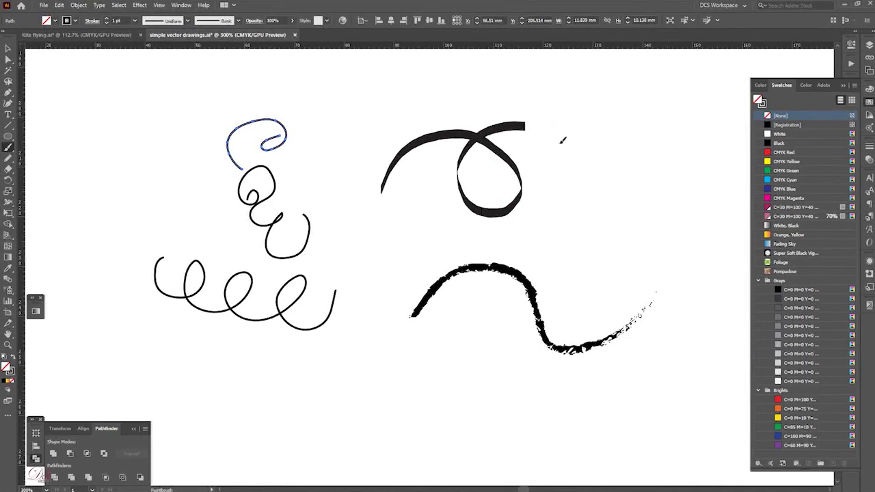
pyautogui.click(239, 22)
pyautogui.click(201, 88)
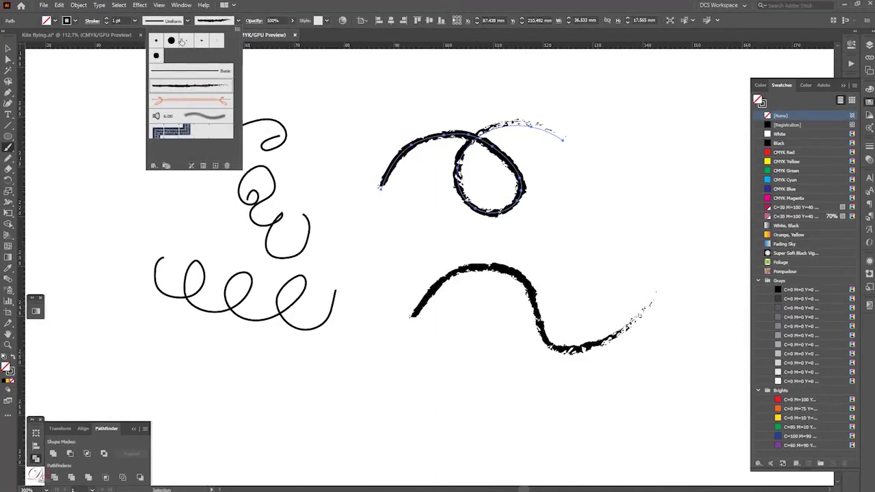
pyautogui.click(179, 41)
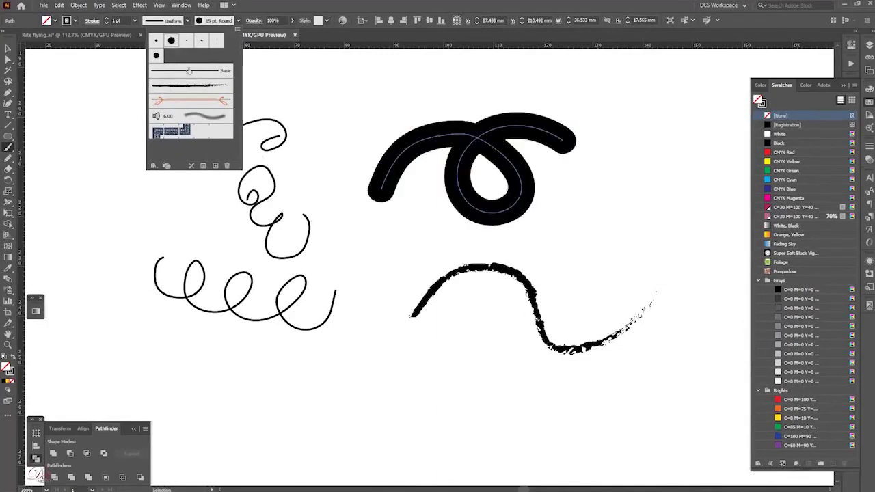
pyautogui.click(147, 320)
# Step: Paint a bottom stroke in 5 pt. Oval, then thin loops on the right and far left
pyautogui.moveTo(340, 410)
pyautogui.mouseDown()
pyautogui.moveTo(414, 407)
pyautogui.moveTo(506, 431)
pyautogui.mouseUp()
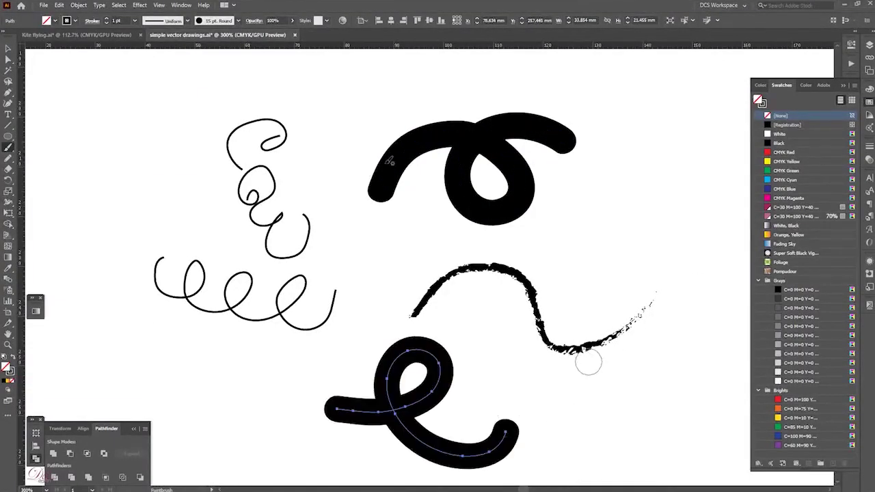
pyautogui.click(238, 21)
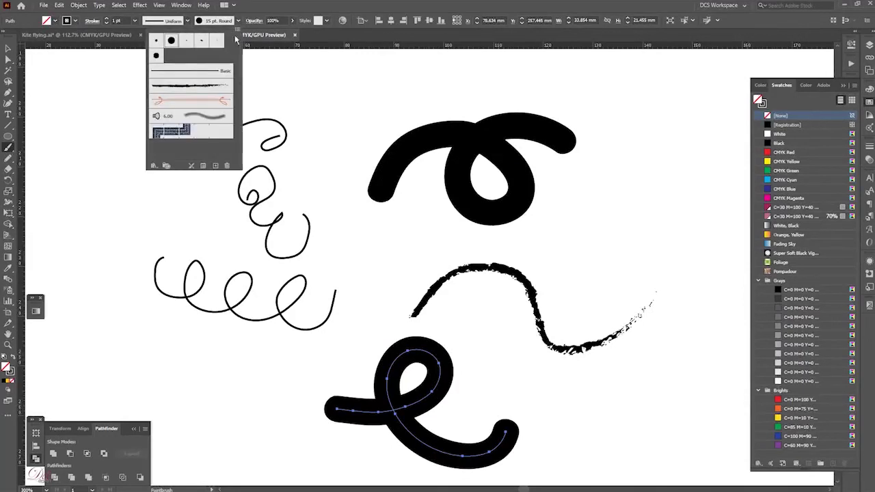
pyautogui.click(202, 40)
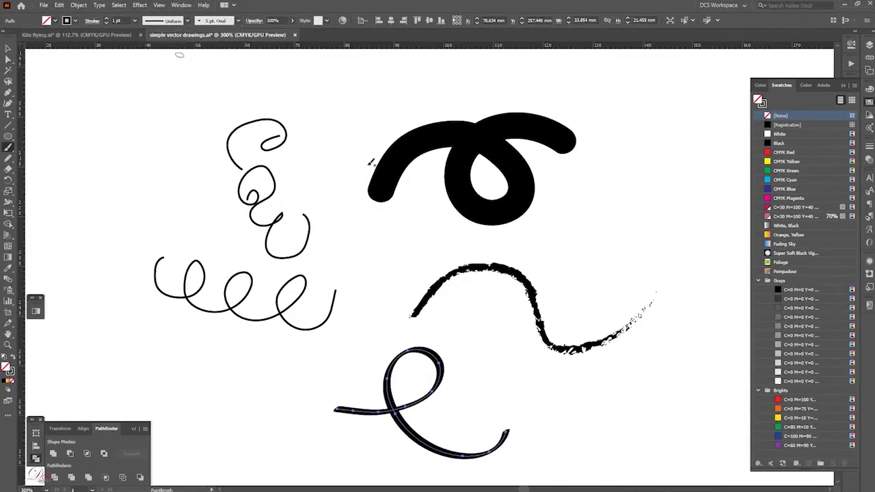
pyautogui.moveTo(608, 251); pyautogui.dragTo(620, 128)
pyautogui.moveTo(660, 209); pyautogui.dragTo(667, 183)
pyautogui.moveTo(121, 182); pyautogui.dragTo(182, 219)
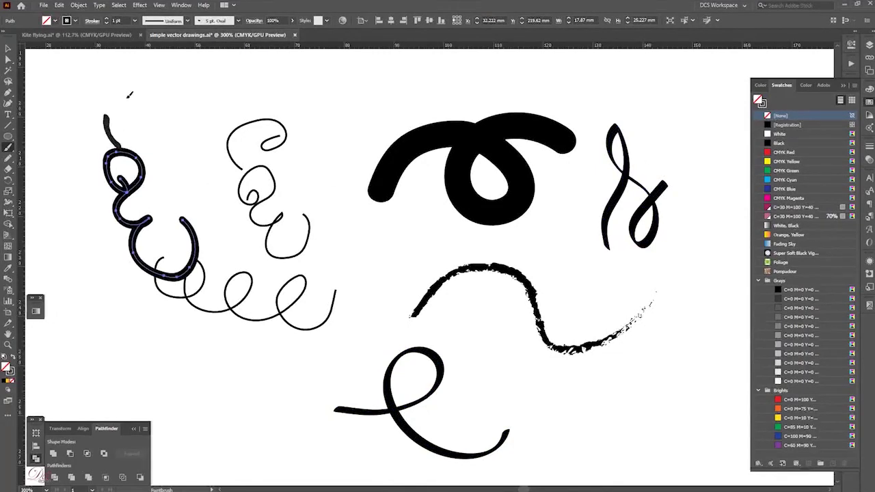